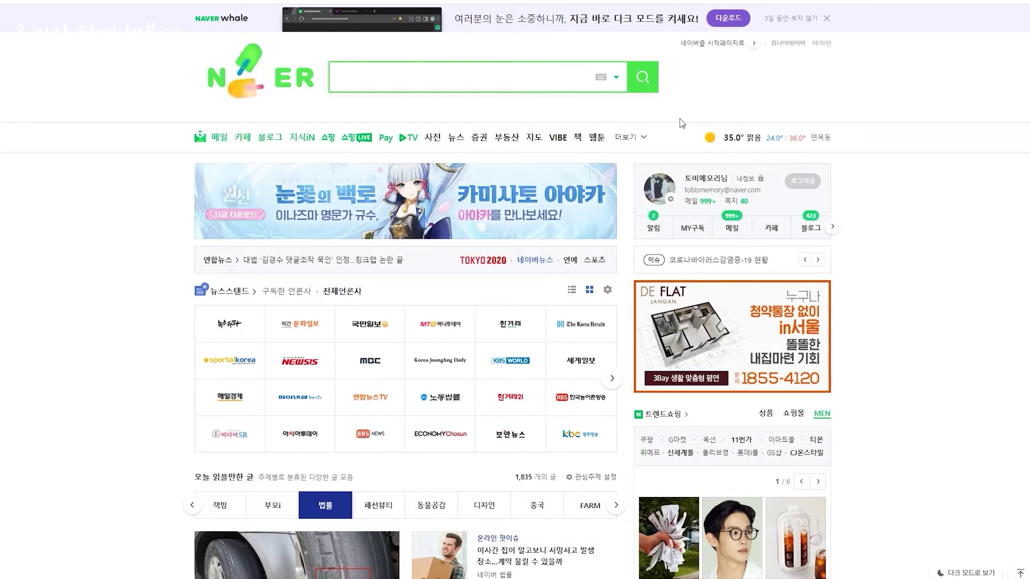
Step: Search Naver for 밥상보 and open the shopping results for it
text(밥상보)
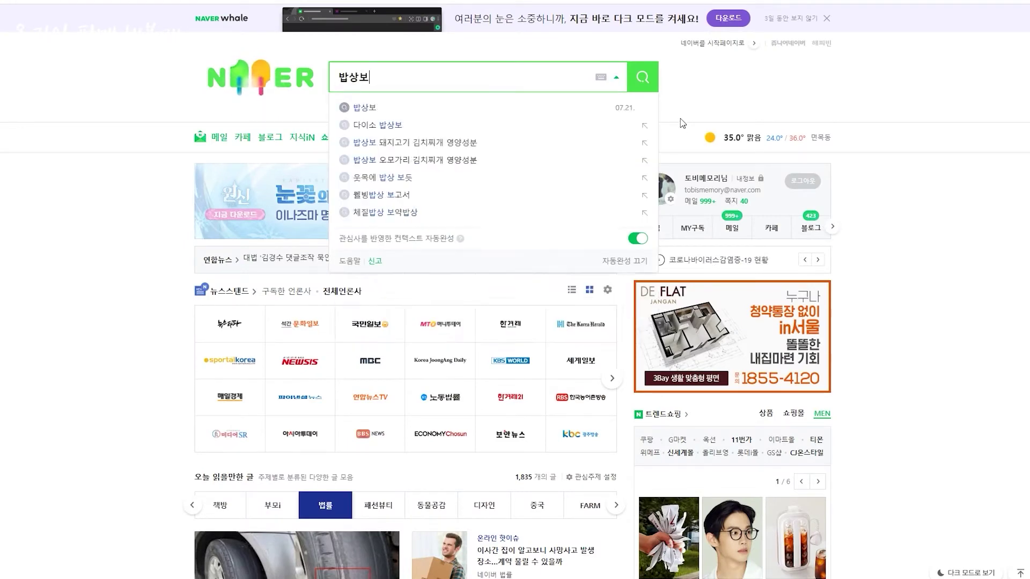
key(Return)
scroll(545, 283, down, 10)
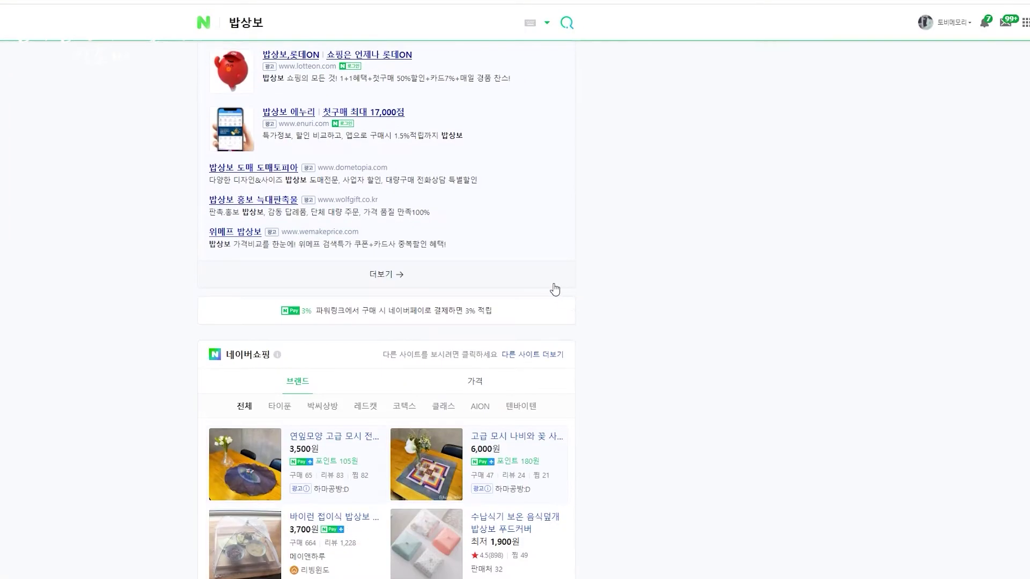
click(416, 508)
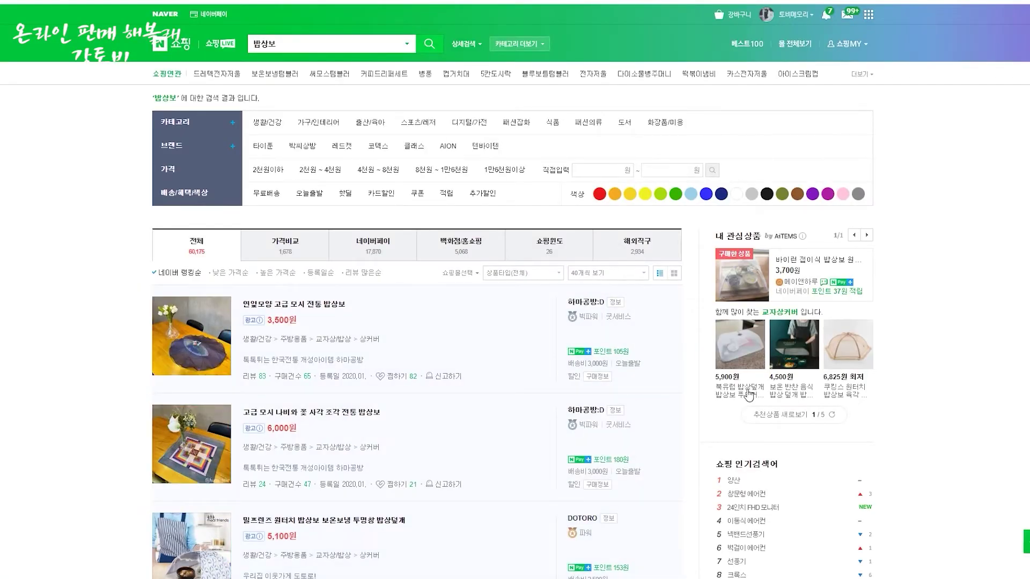
Step: Examine the category path of the 바이런 접이식 밥상보 listing in the shopping results
scroll(325, 375, down, 5)
drag(236, 358, 300, 370)
mouse_move(240, 382)
mouse_down()
mouse_move(401, 381)
mouse_move(236, 382)
mouse_move(328, 393)
mouse_move(242, 380)
mouse_up()
click(401, 381)
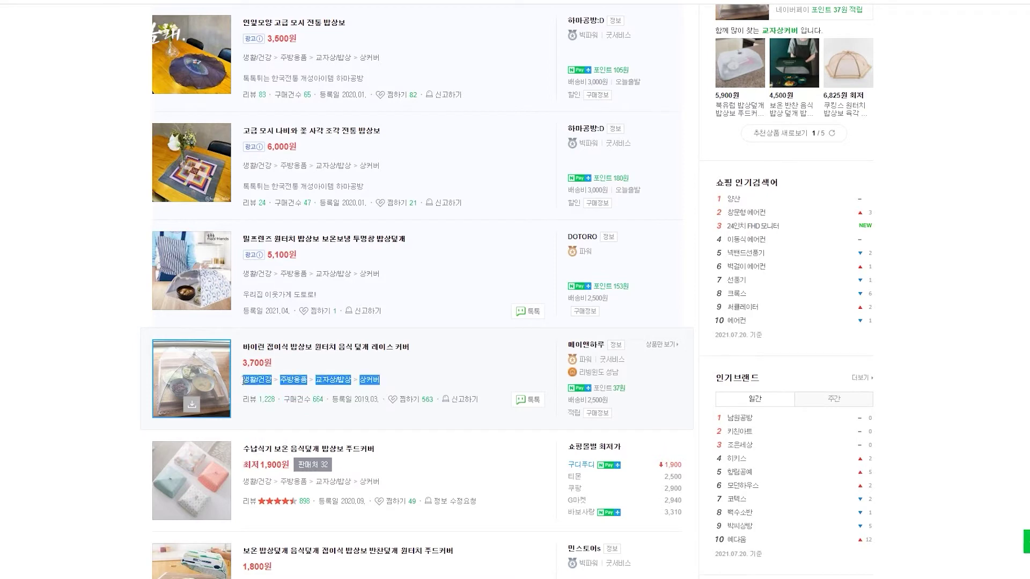
click(389, 382)
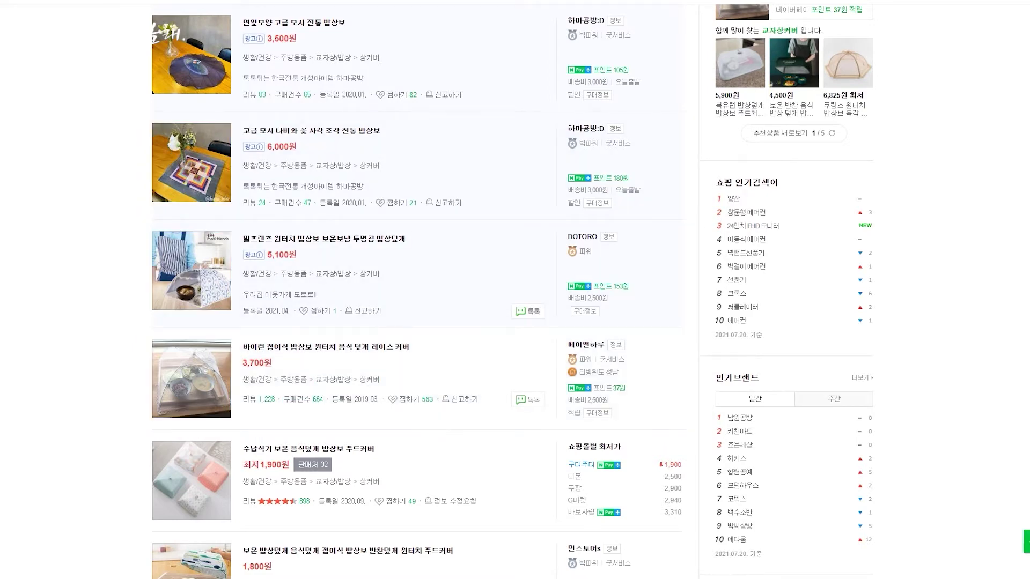
Step: Search Naver for 네이버 데이터랩 and open the DataLab site
click(268, 1)
click(276, 20)
text(네이버)
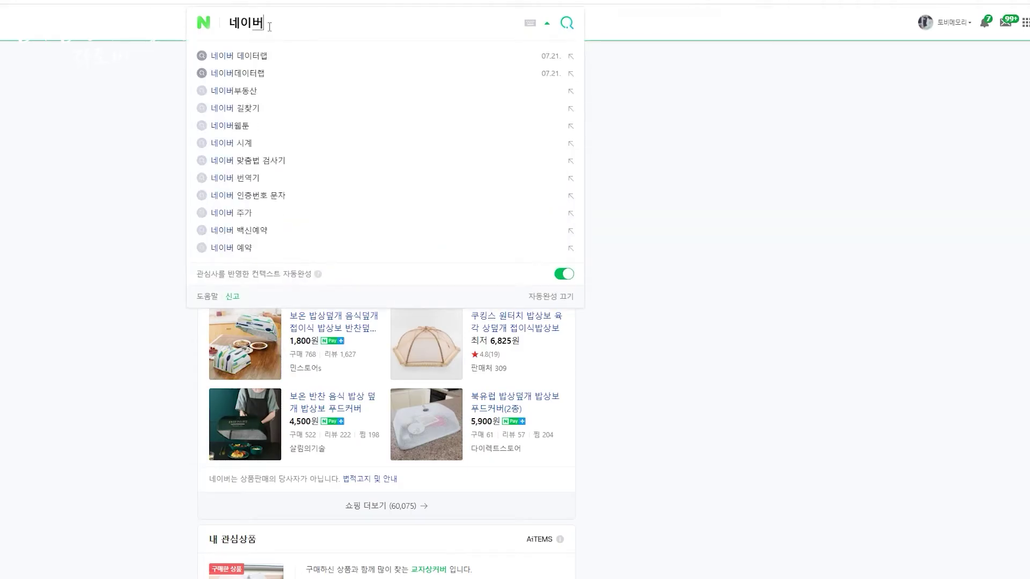
text( 데이터래)
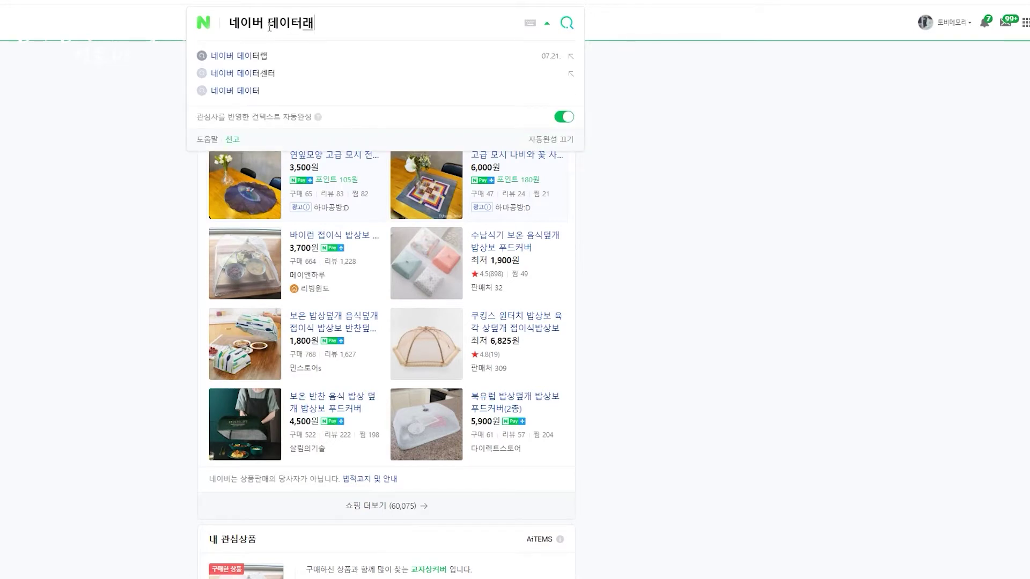
click(238, 56)
click(263, 111)
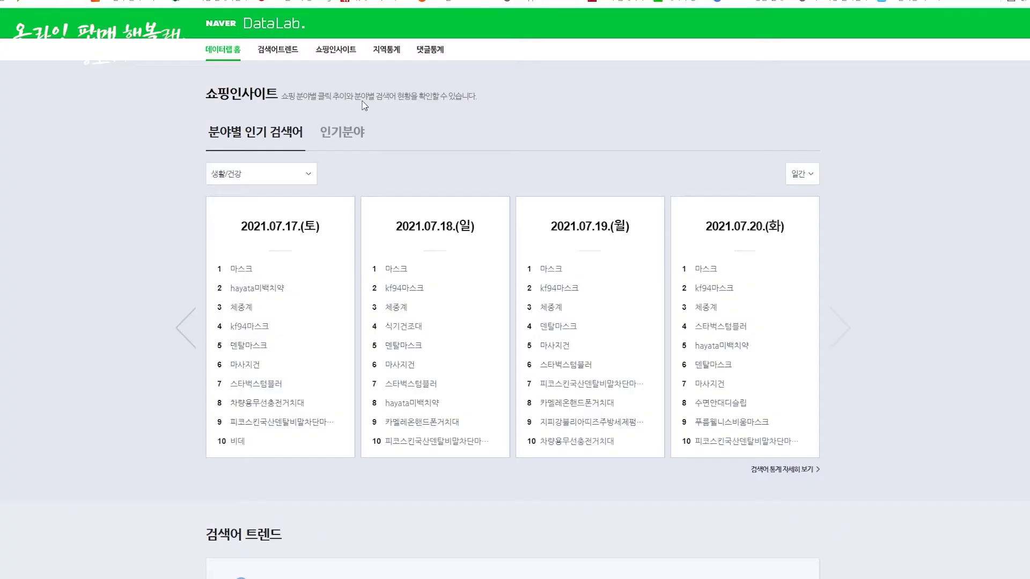
Step: Open the category statistics (분야 통계) of DataLab's 쇼핑인사이트 and look over the category selection
click(335, 49)
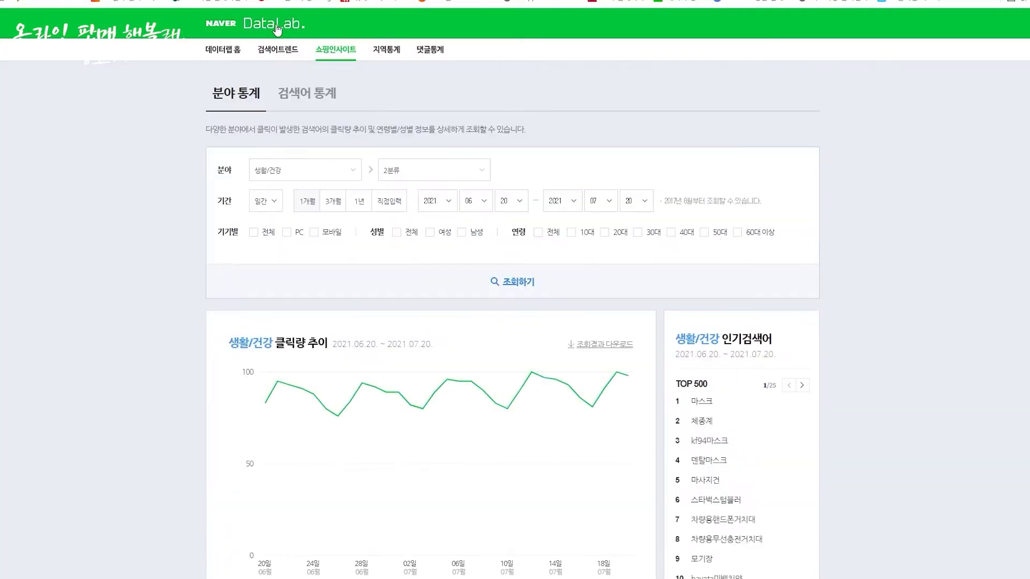
click(204, 50)
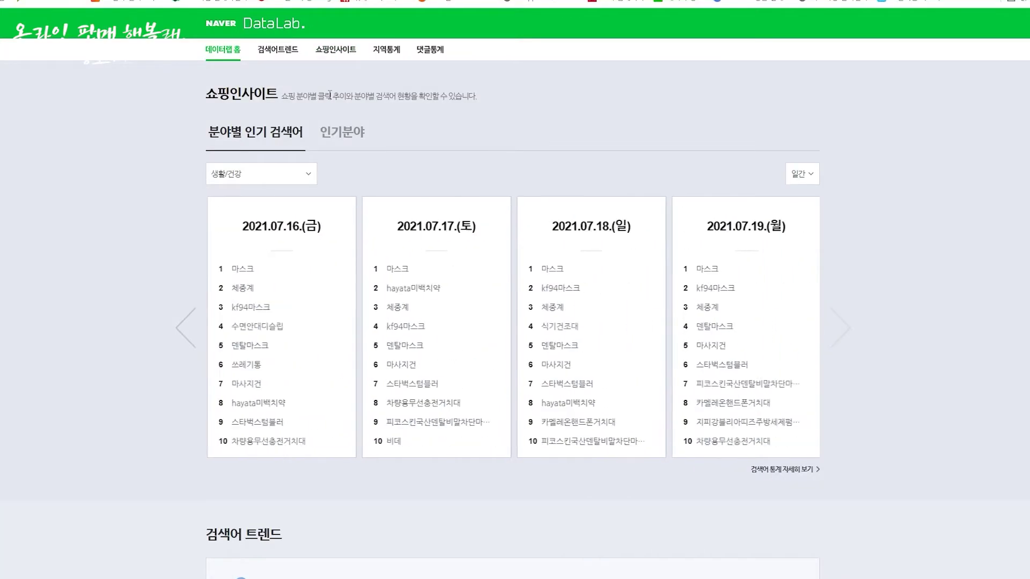
click(339, 54)
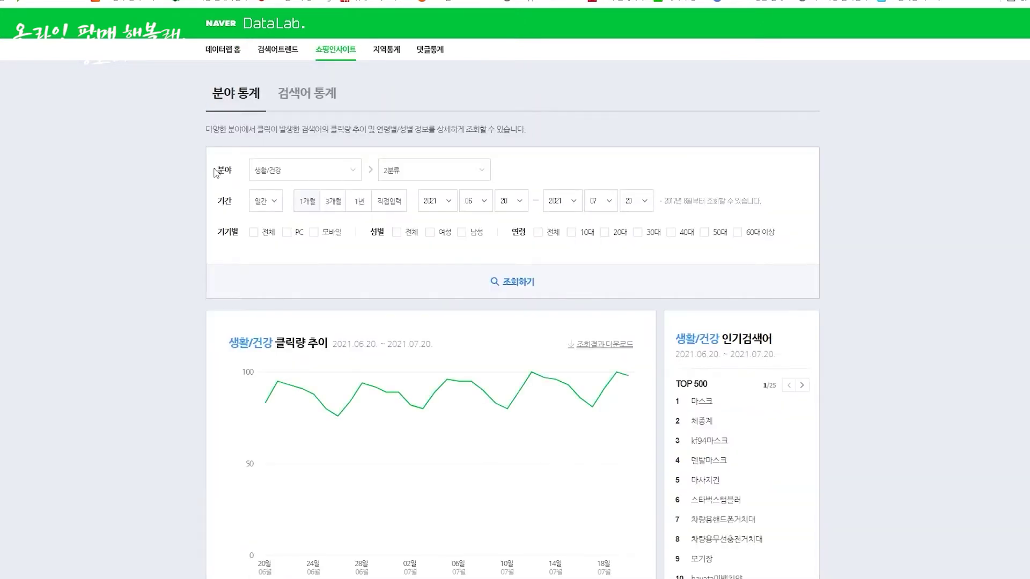
drag(234, 173, 462, 184)
click(528, 182)
Step: Query the category 생활/건강 > 주방용품 > 교자상/밥상 > 상커버 for a period of 1년
click(338, 172)
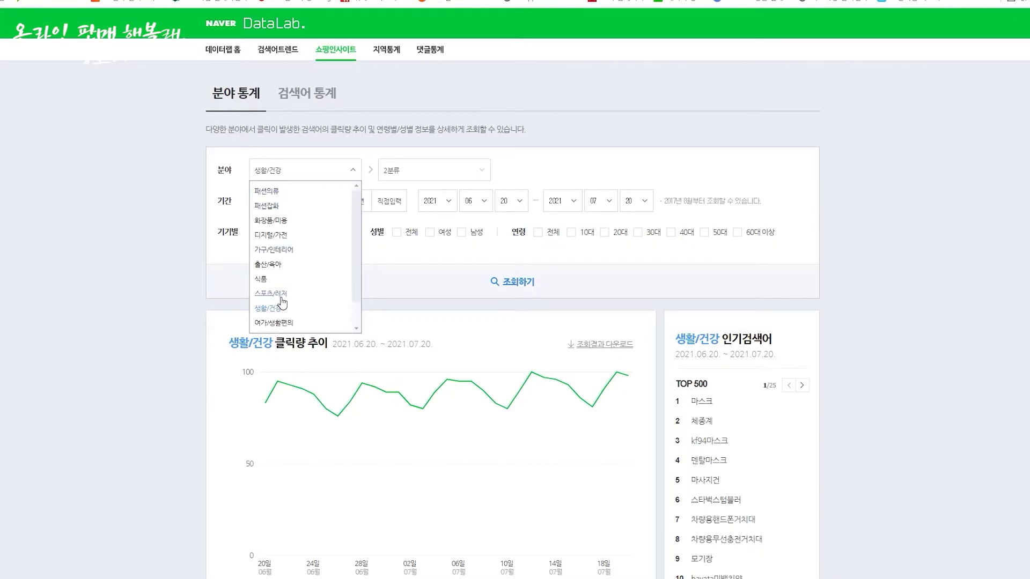
click(299, 290)
click(403, 170)
click(407, 189)
click(534, 171)
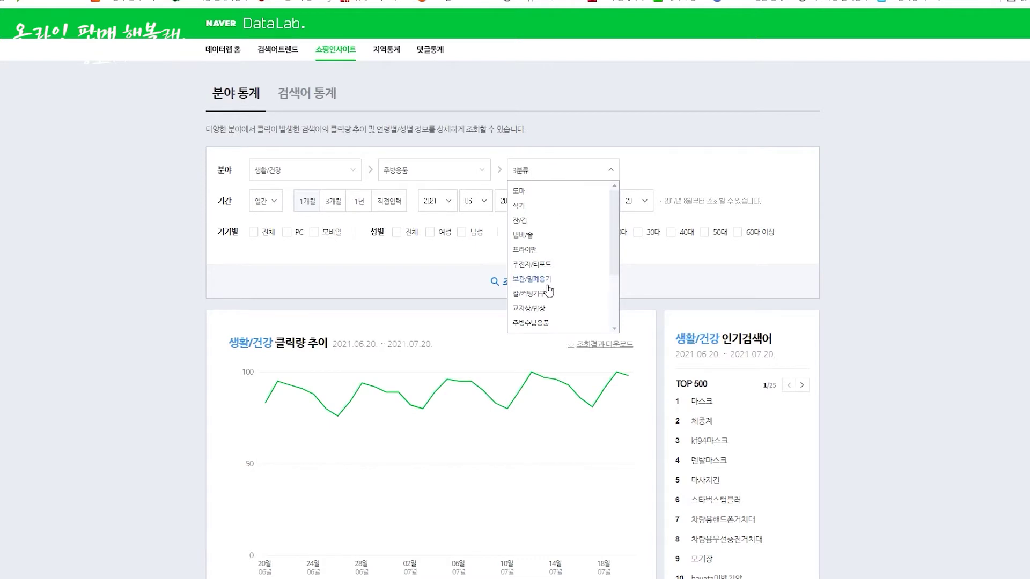
click(529, 309)
click(688, 170)
click(671, 239)
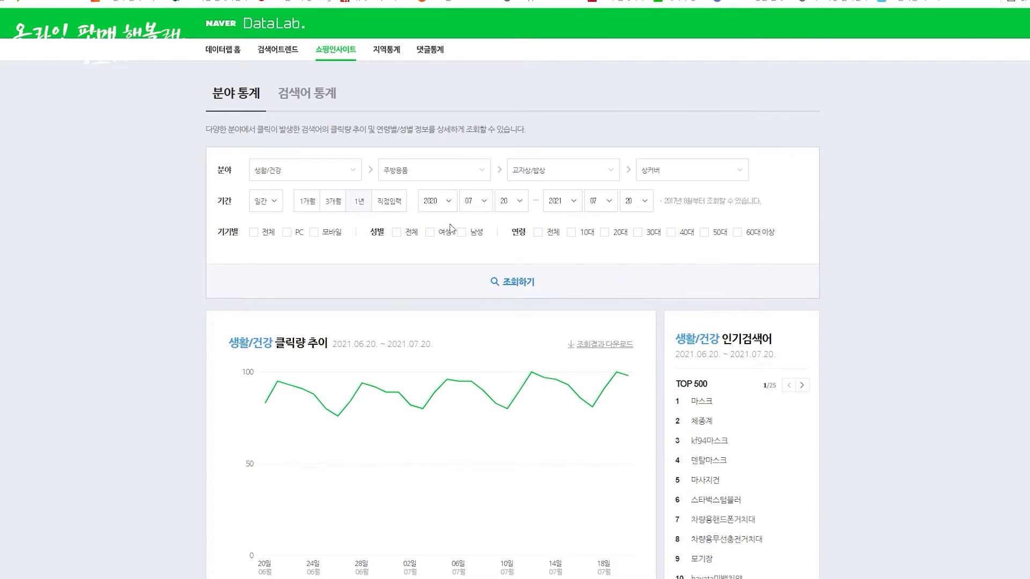
click(511, 290)
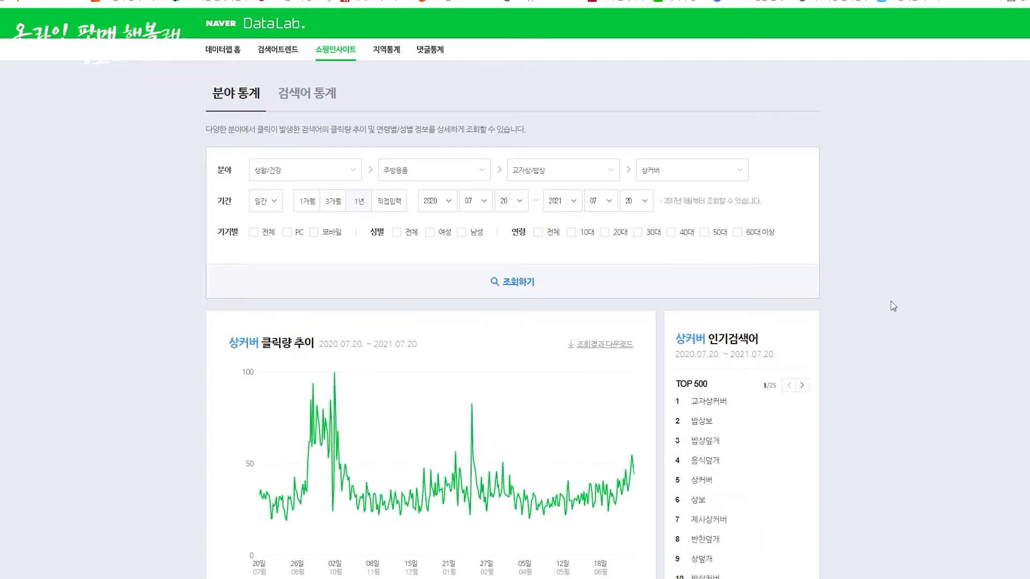
Step: Examine the 상커버 click trend, the device, gender and age shares, and the popular keyword ranking
scroll(895, 305, down, 1)
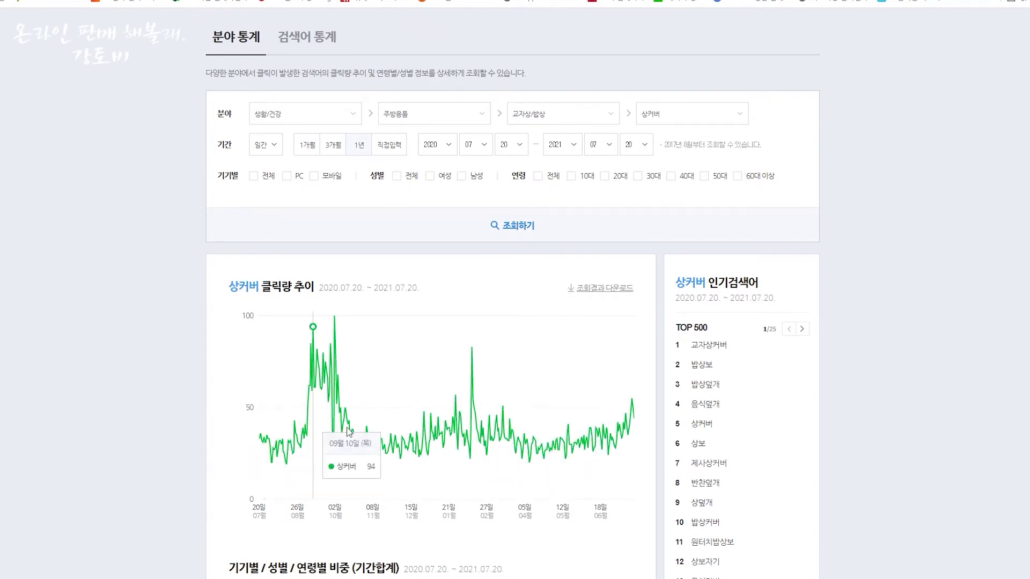
scroll(889, 368, down, 1)
scroll(889, 369, down, 1)
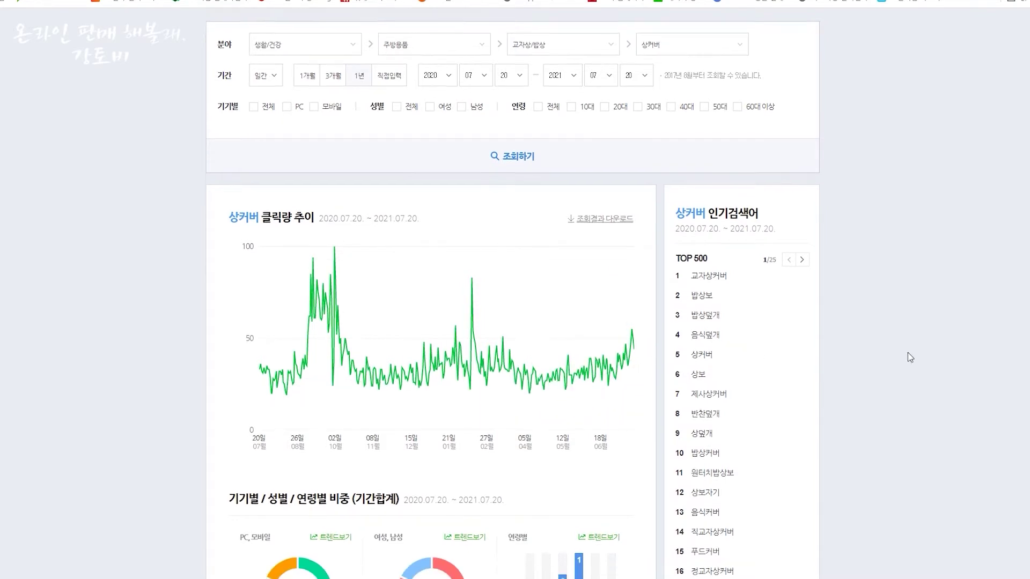
scroll(907, 352, down, 1)
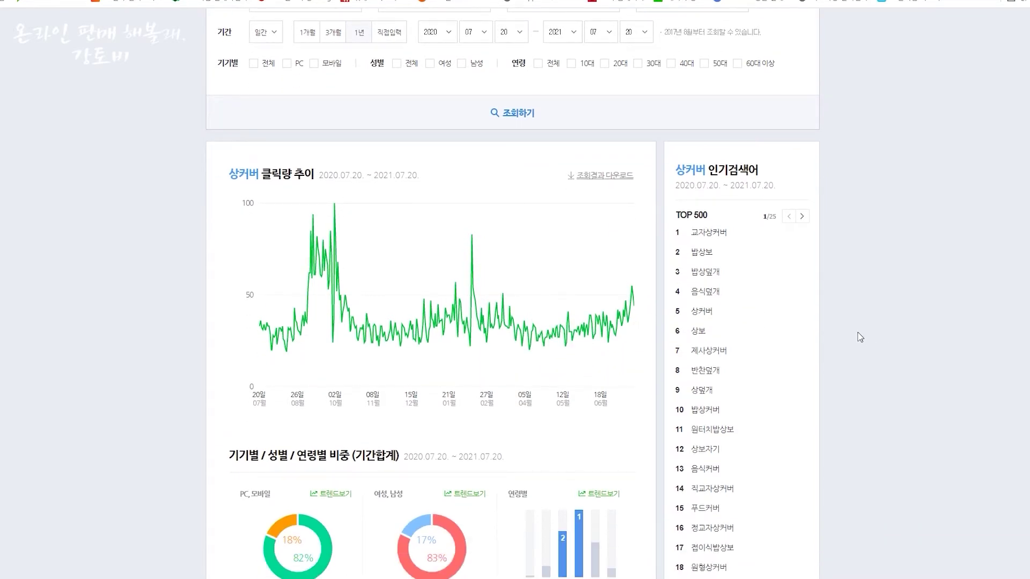
drag(709, 169, 768, 176)
click(793, 185)
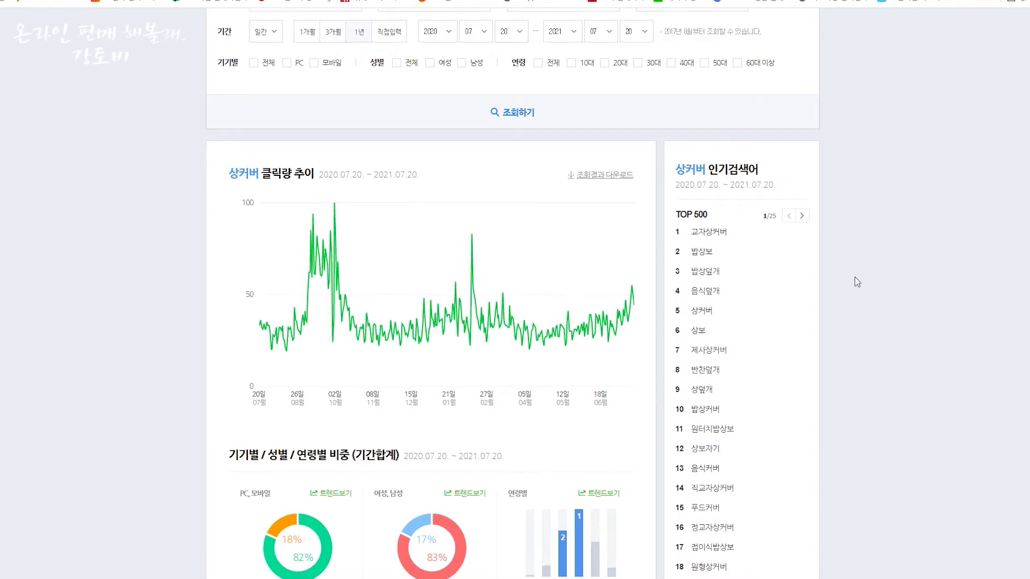
scroll(853, 280, down, 1)
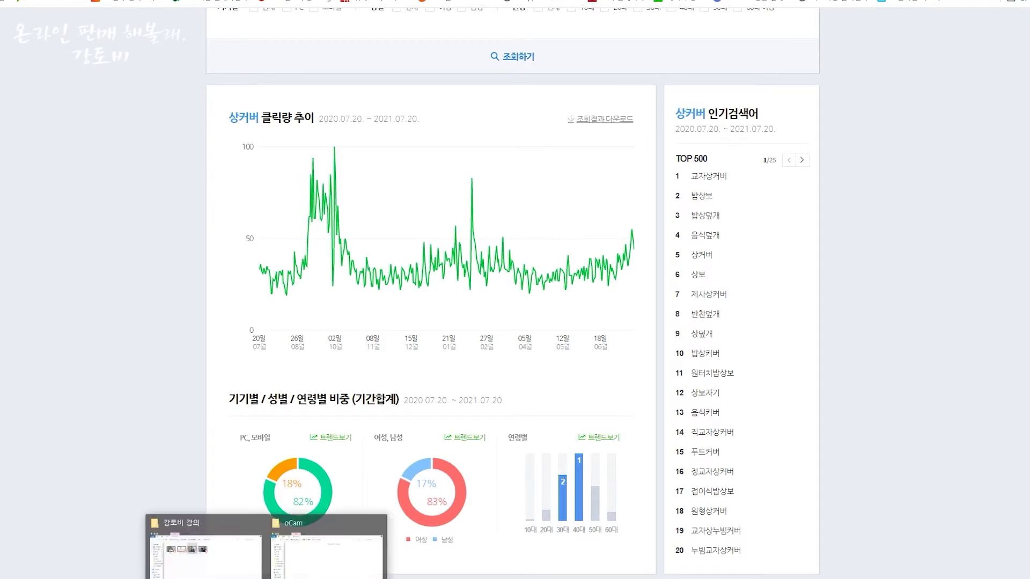
Step: Bring up the Excel keyword analysis workbook beside the browser and enter 교자상커버 in B5 and 밥상보 in B6
click(277, 552)
drag(552, 56, 1029, 56)
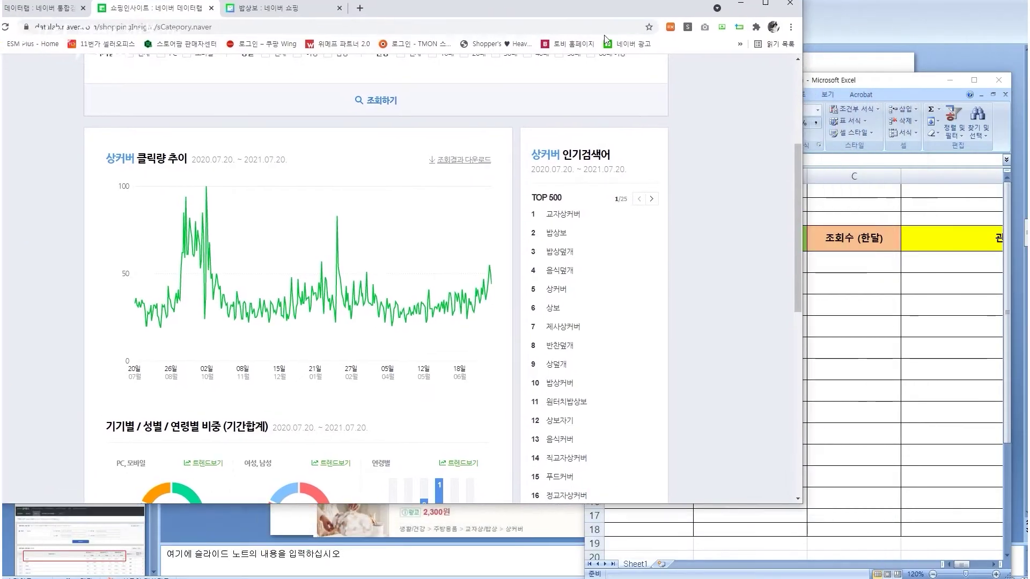
click(724, 175)
text(r)
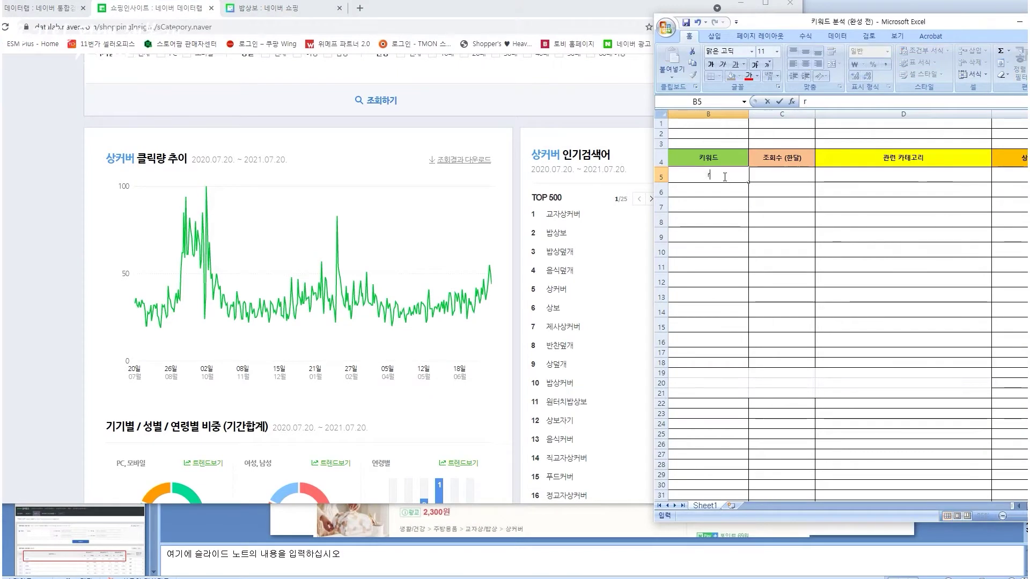
text(교자사커버)
key(Return)
text(밥상보)
key(Return)
Step: Enter 밥상덮개 in B7 and 음식덮개 in B8 of the 키워드 column
text(밥상더)
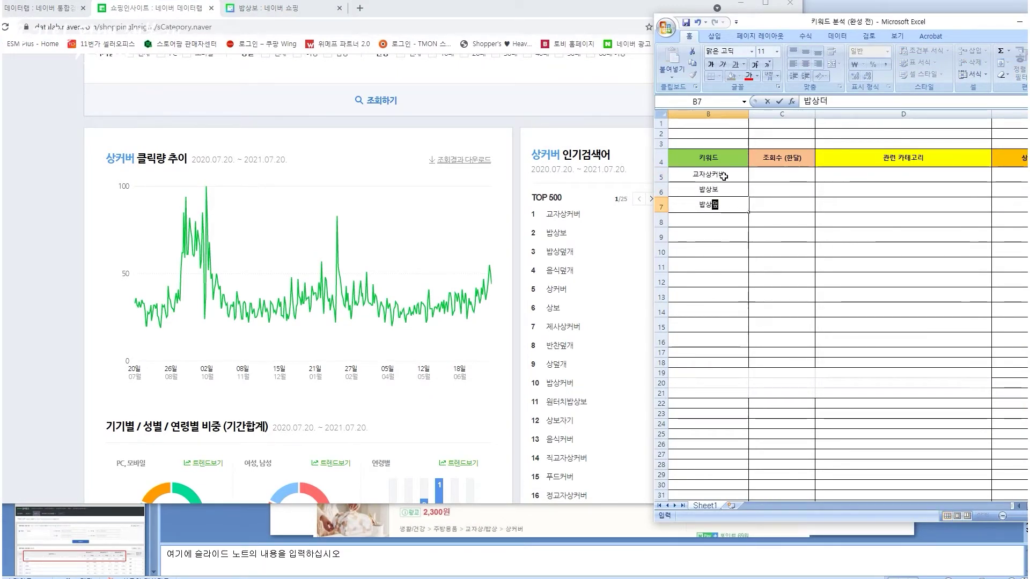
text(덮개)
key(BackSpace)
key(BackSpace)
key(BackSpace)
key(BackSpace)
text(ㅂ)
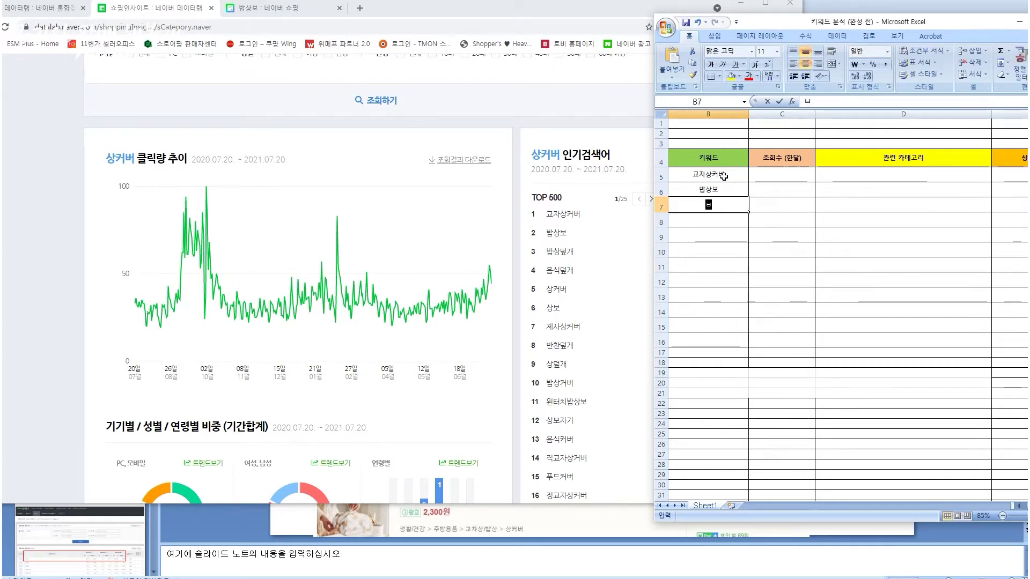
text(밥상덮개)
key(Return)
text(음식덮개)
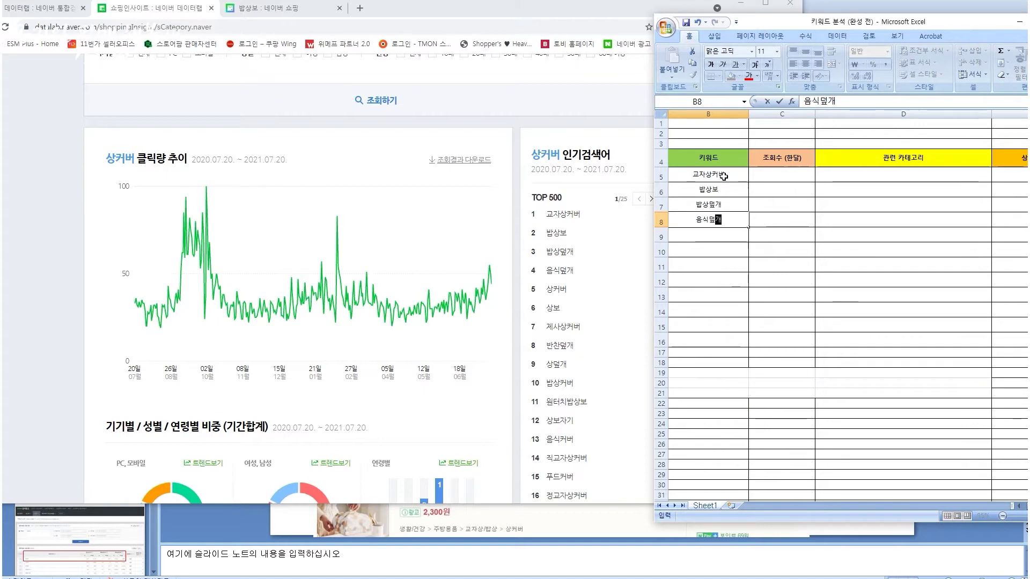
key(Return)
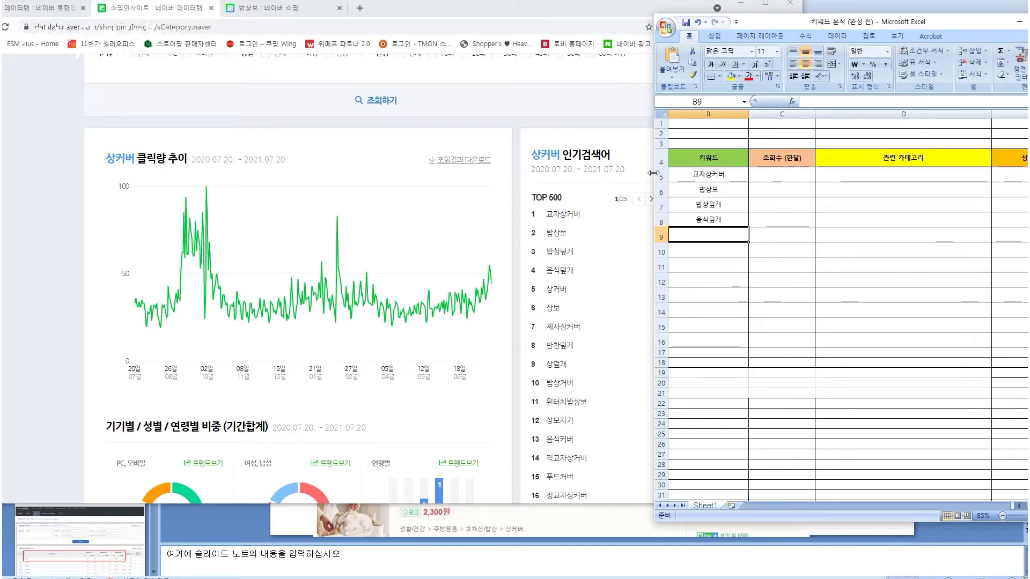
Step: Review the remaining top 20 popular 상커버 keywords on DataLab
click(596, 110)
scroll(673, 200, down, 3)
drag(595, 423, 558, 293)
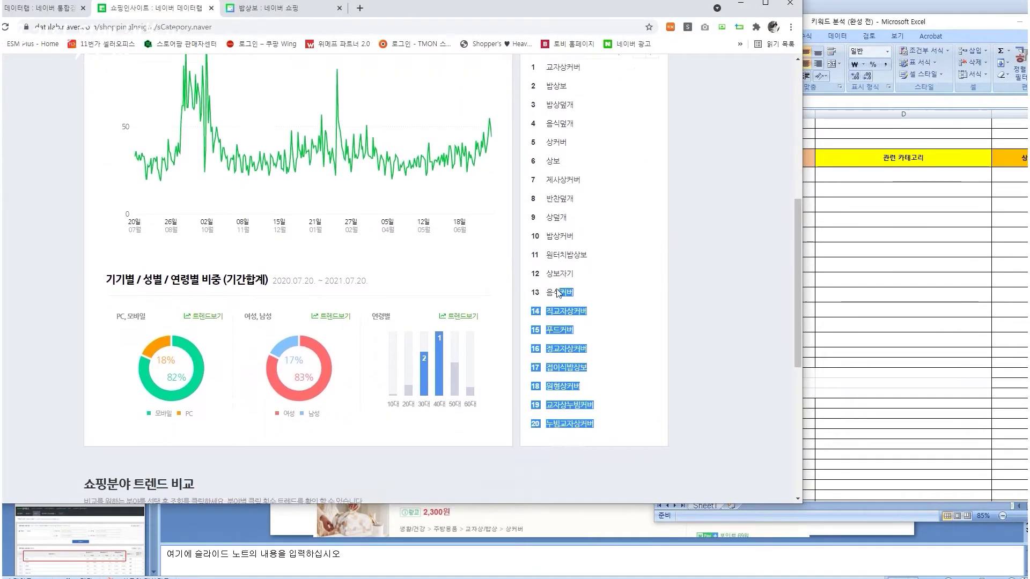
scroll(558, 293, up, 4)
click(659, 326)
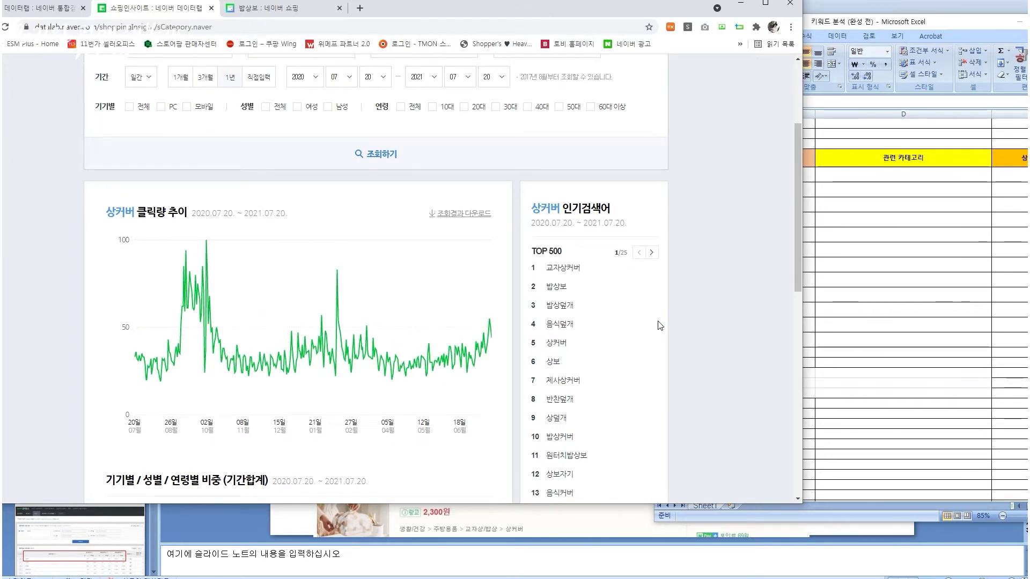
Step: Return to the Excel workbook, reposition its window over the browser, and select cell E5 in the 상품수 column
click(885, 273)
drag(727, 176, 729, 358)
drag(806, 24, 742, 26)
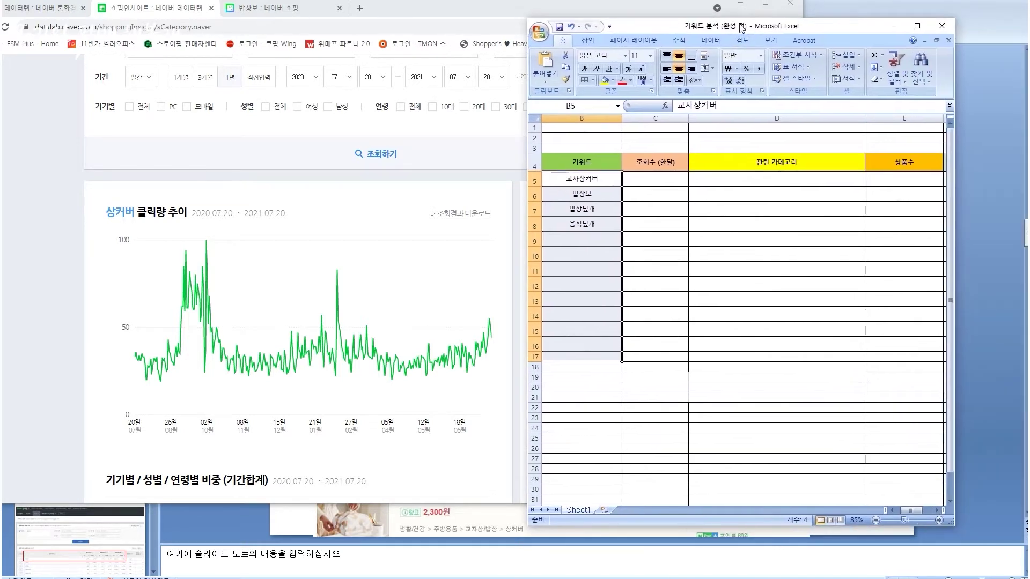
click(915, 177)
drag(825, 26, 858, 22)
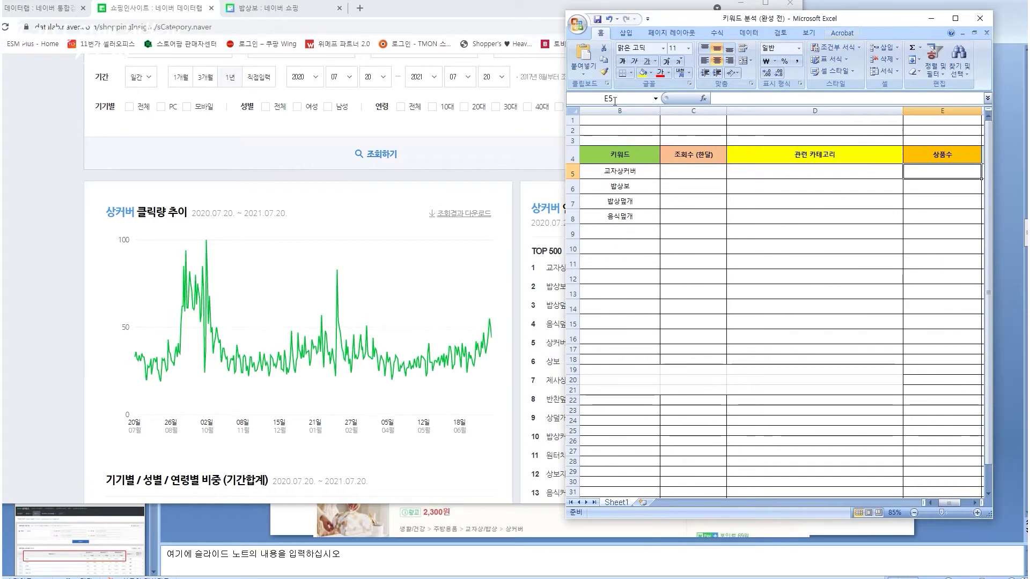
Step: Search Naver Shopping for 교자상커버 in place of 밥상보
click(285, 8)
text(ㄱㅛ자상커버)
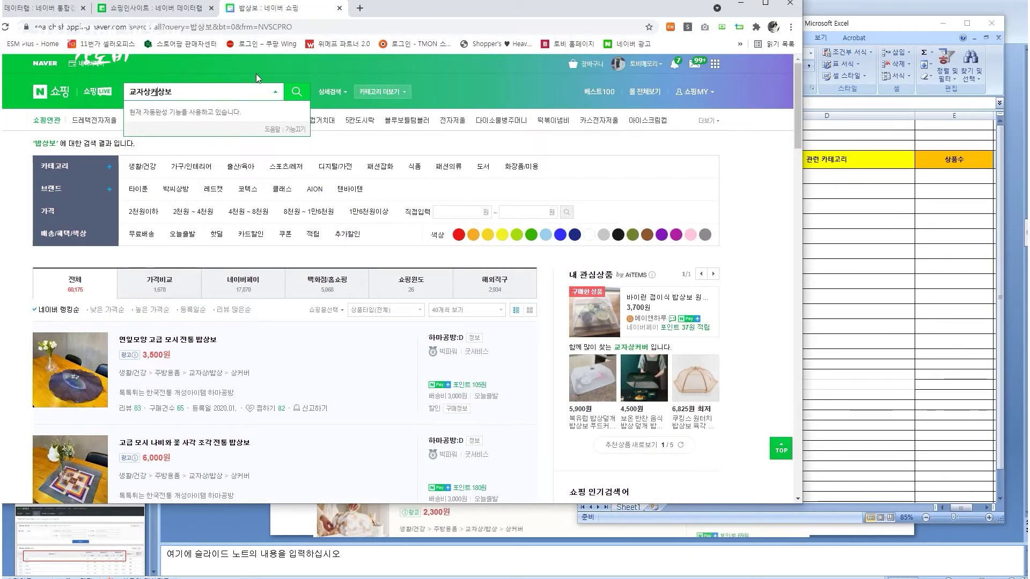
key(Delete)
key(Delete)
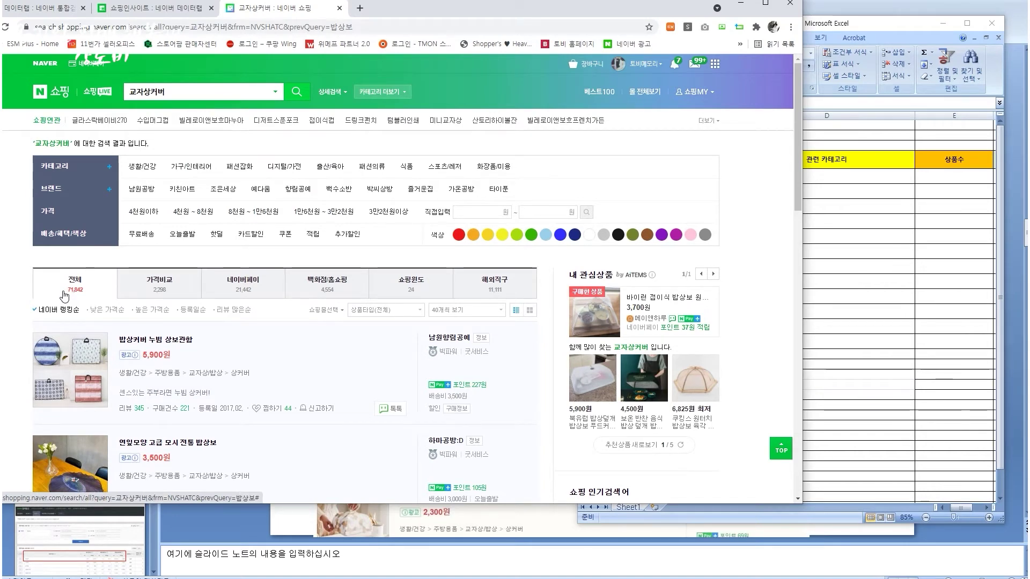
Step: Enter 71842 in E5 as the 상품수 for 교자상커버 and go to the 밥상보 keyword in B6
click(885, 23)
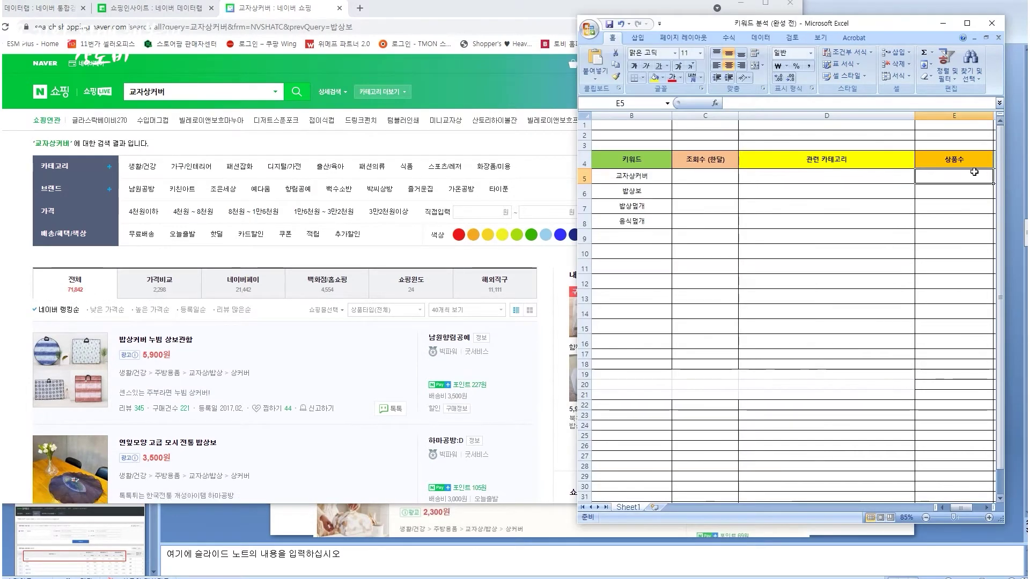
text(71842)
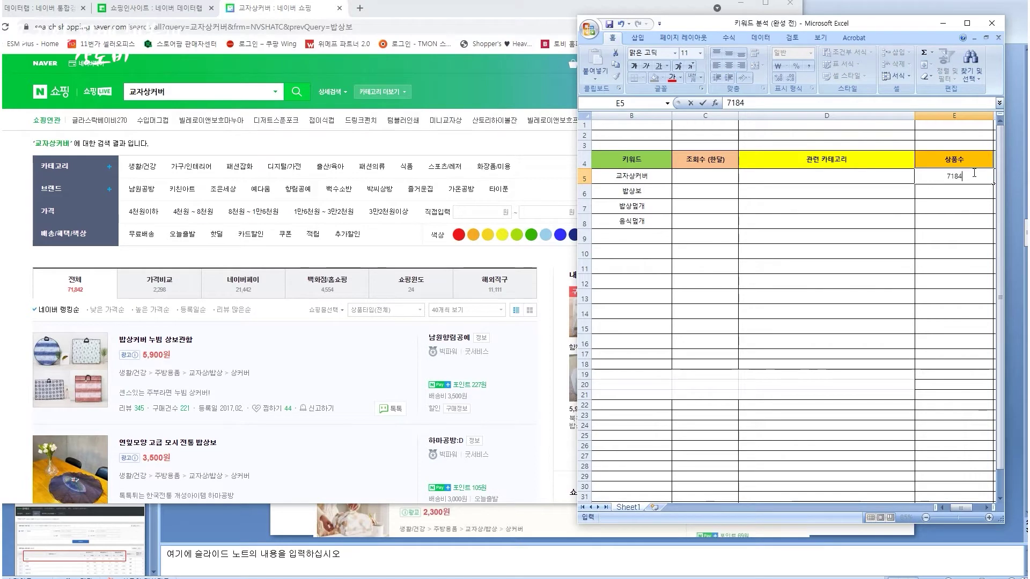
key(Return)
key(Left)
key(Left)
key(Left)
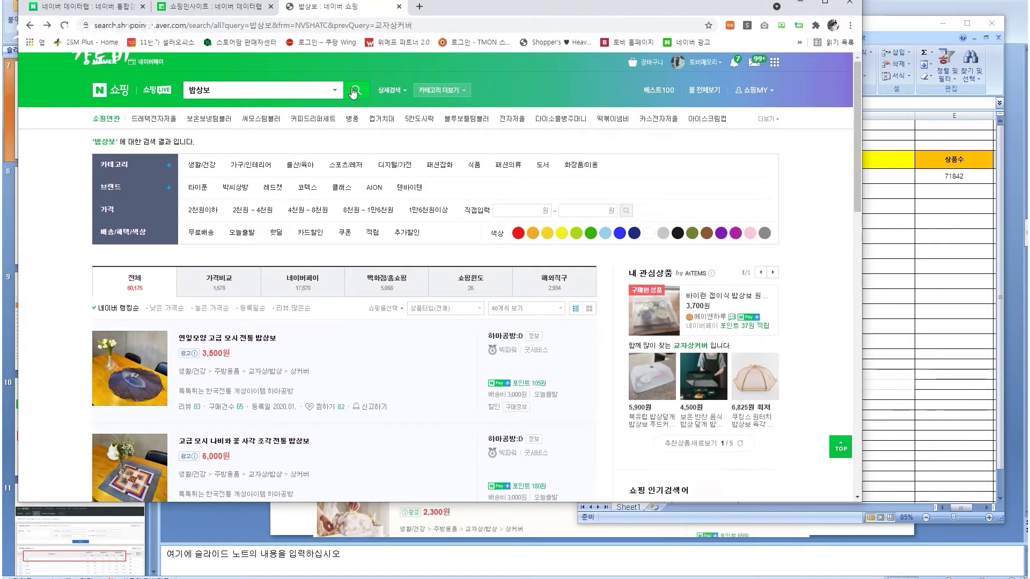
Step: Enter 60186 in E6 as the 상품수 for 밥상보 in the Excel sheet and select E7 for 밥상덮개
scroll(385, 289, down, 1)
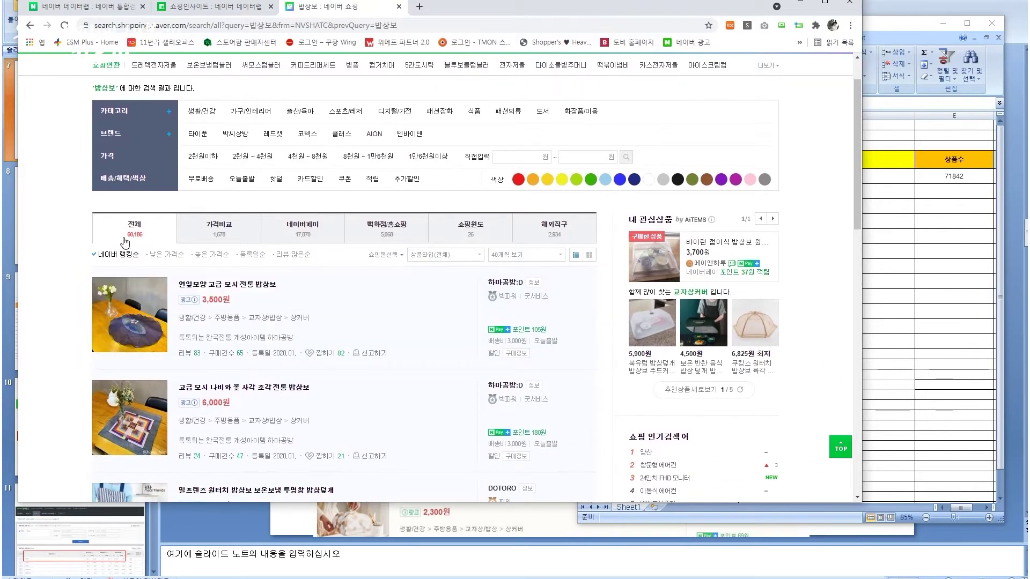
key(alt+Tab)
key(Right)
key(Right)
key(Right)
text(60186)
key(Return)
click(623, 207)
click(44, 158)
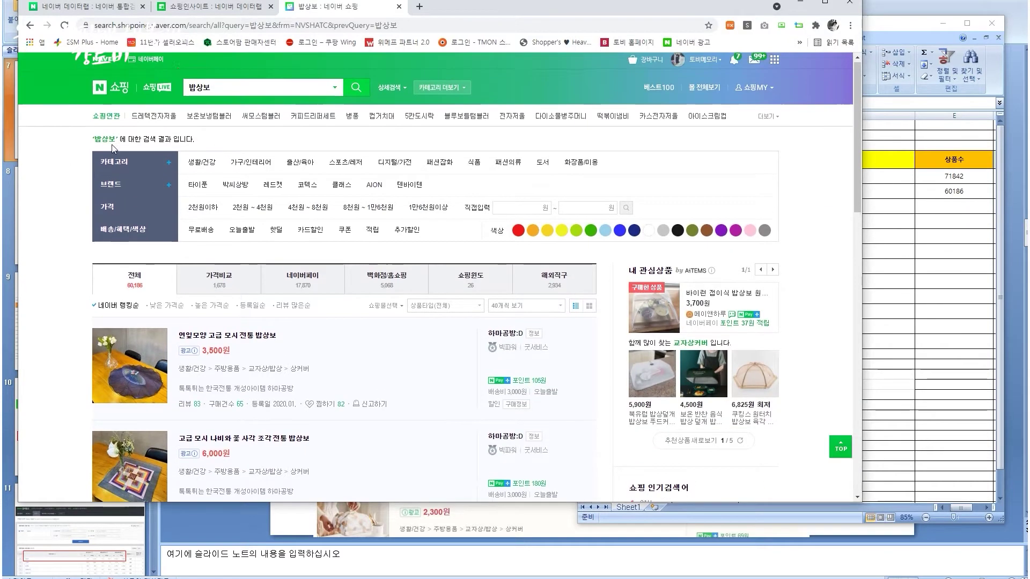
key(alt+Tab)
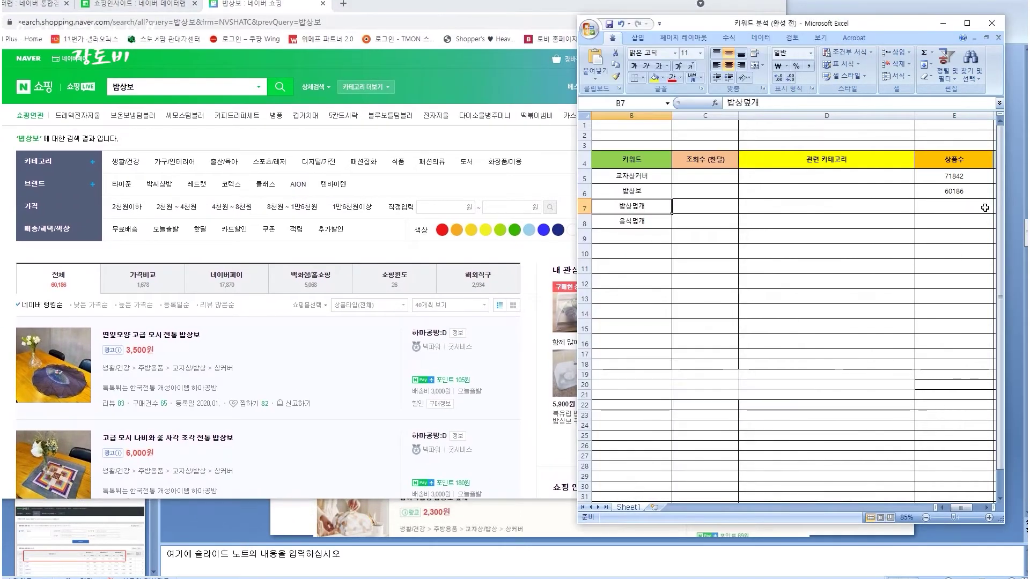
click(957, 206)
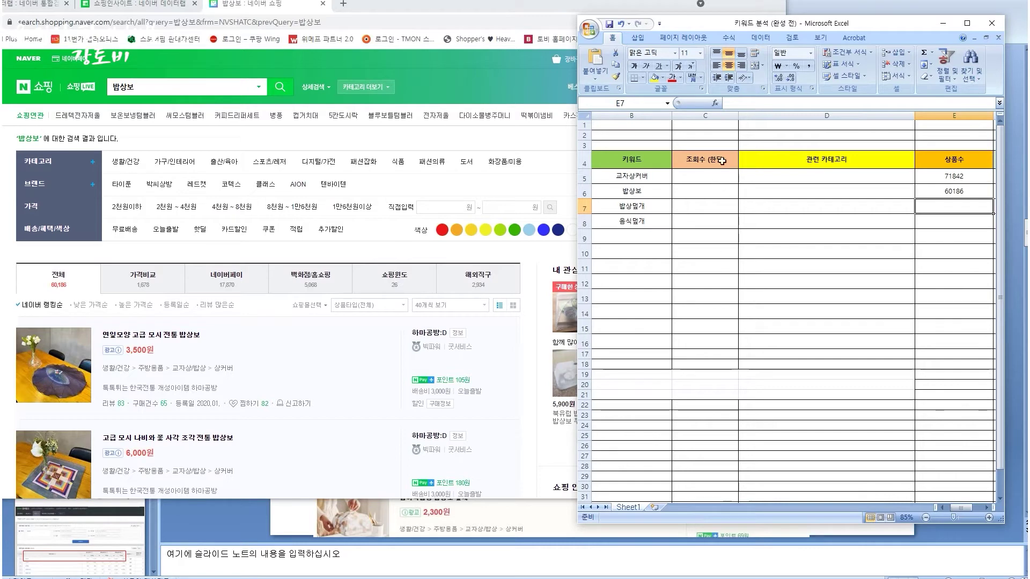
Step: Return to the browser's Naver 통합검색 page and search for 네이버 광고 in place of 네이버 데이터랩
drag(379, 4, 413, 3)
click(48, 4)
click(221, 73)
key(BackSpace)
key(BackSpace)
key(BackSpace)
key(BackSpace)
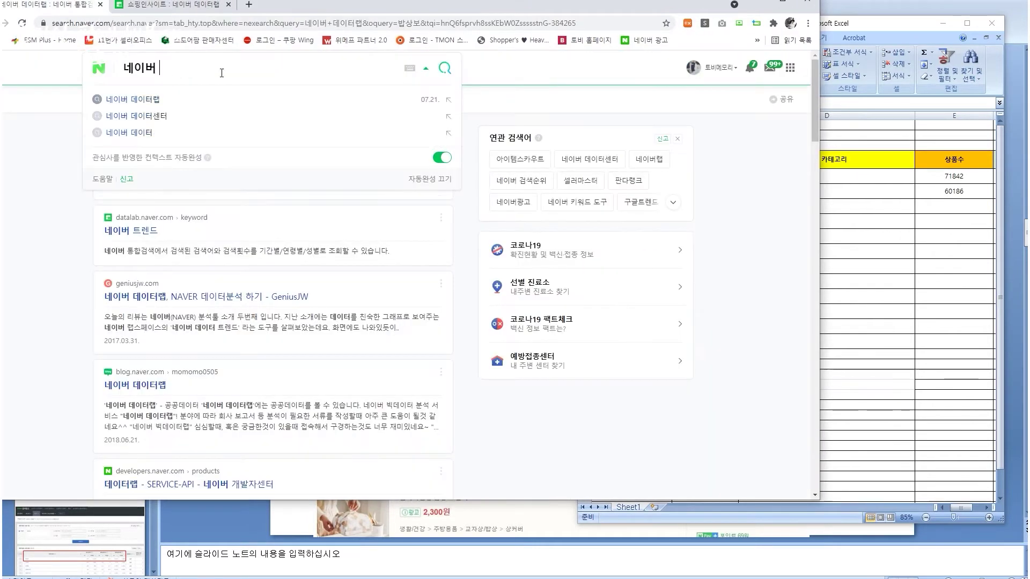
text(고)
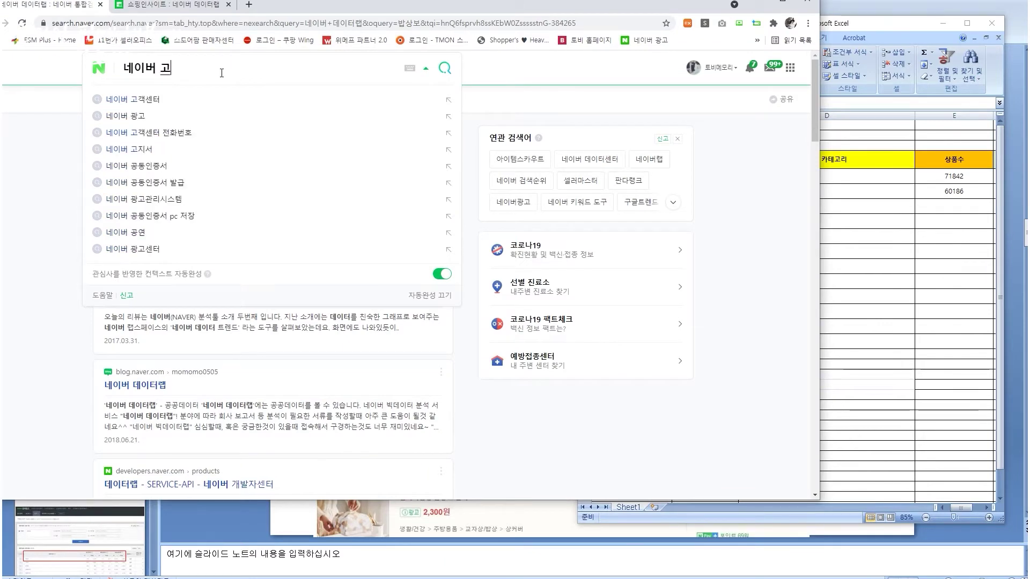
key(BackSpace)
text(광고)
key(Return)
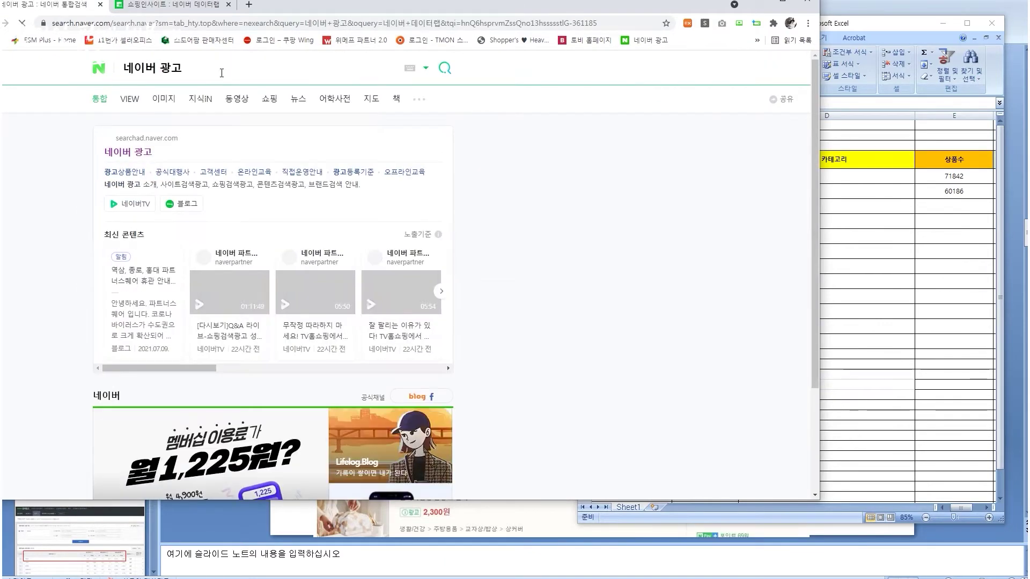
Step: Open the 네이버 광고 site, sign in with the saved account, and open 키워드 도구 in the 광고시스템
click(141, 156)
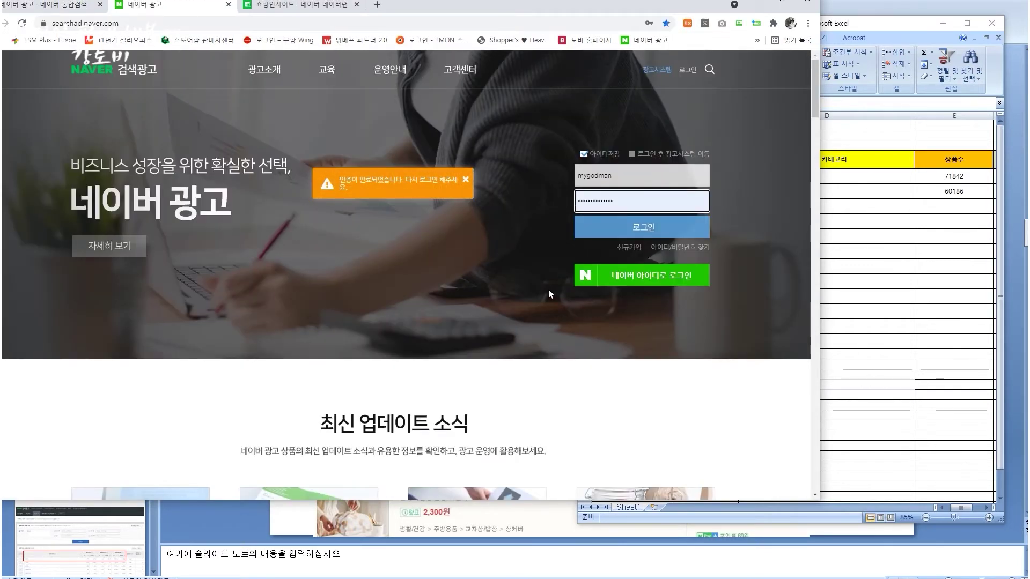
click(646, 229)
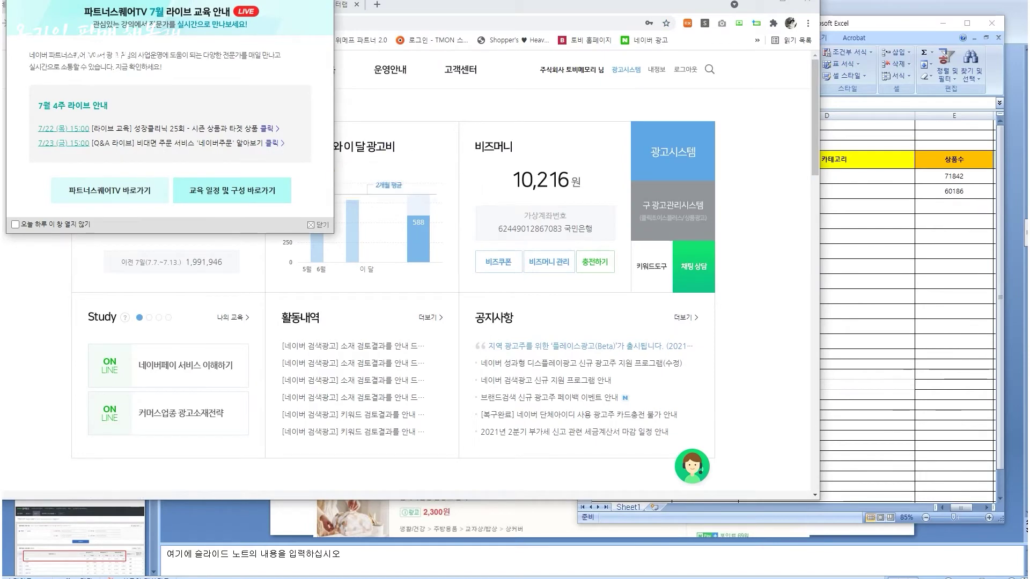
click(663, 149)
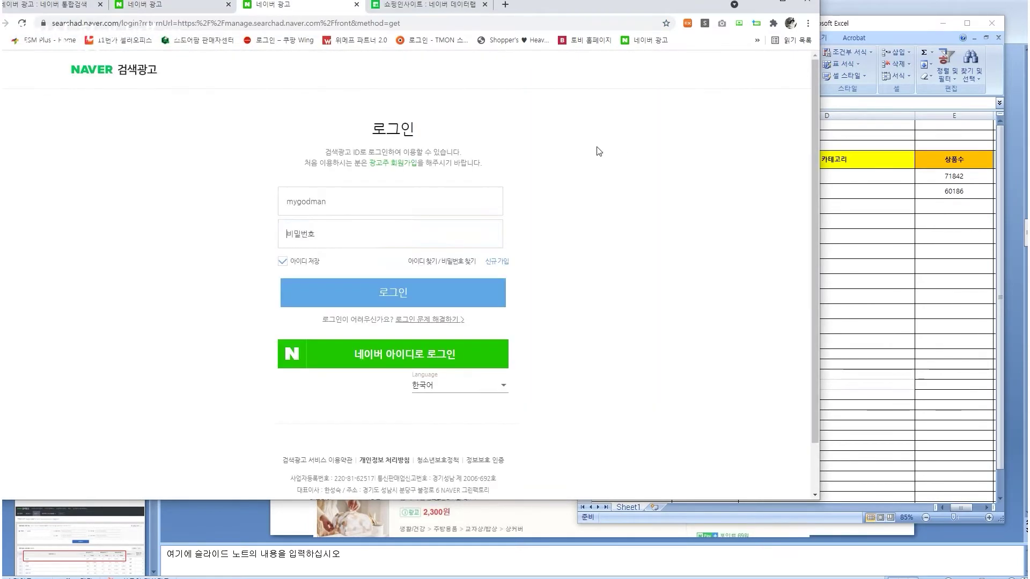
click(411, 297)
click(153, 95)
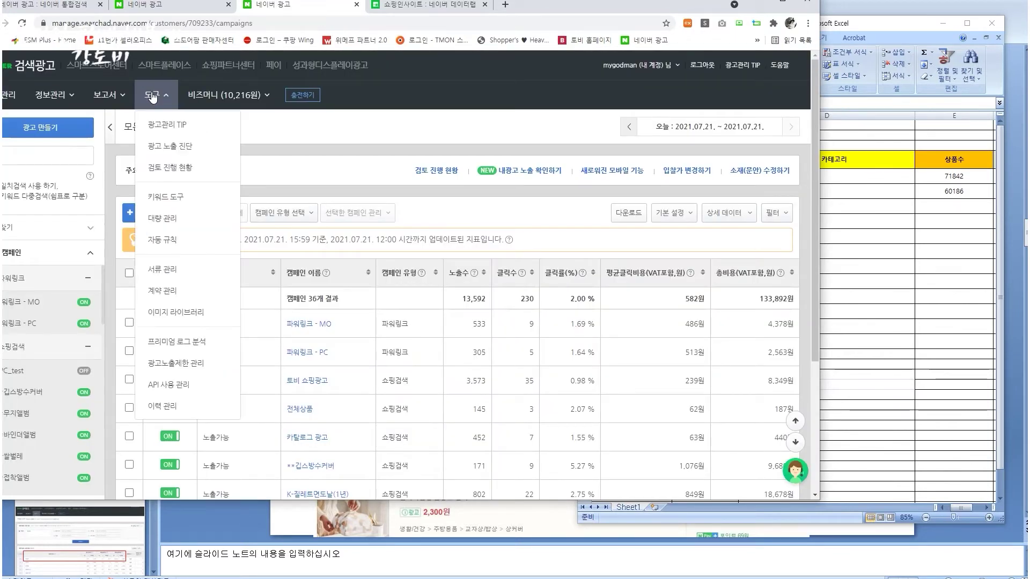
click(173, 195)
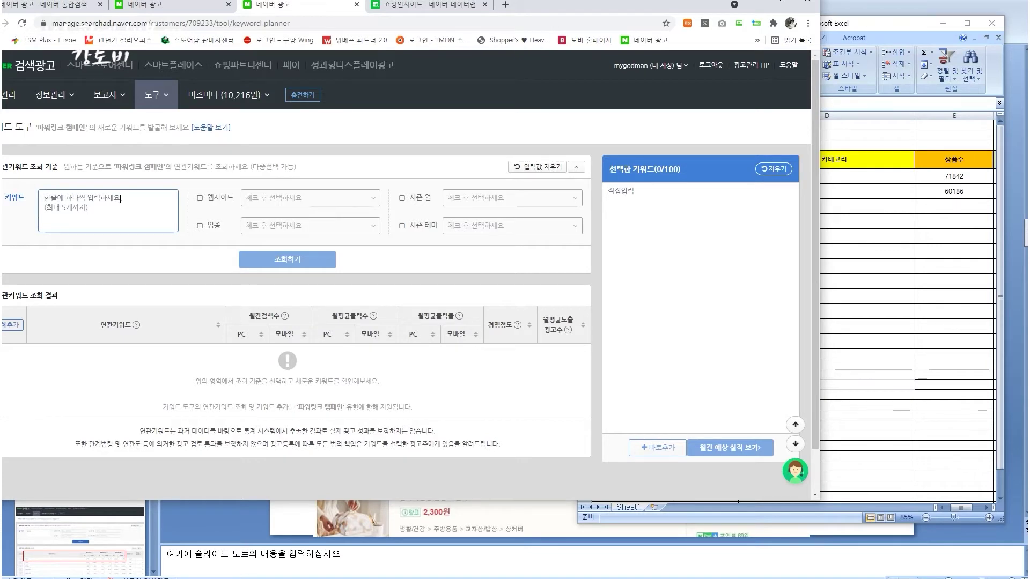
Step: Look up 교자상커버 in the keyword tool and enter 3150 as its 조회수 in C5 of the Excel sheet
text(ㄱ)
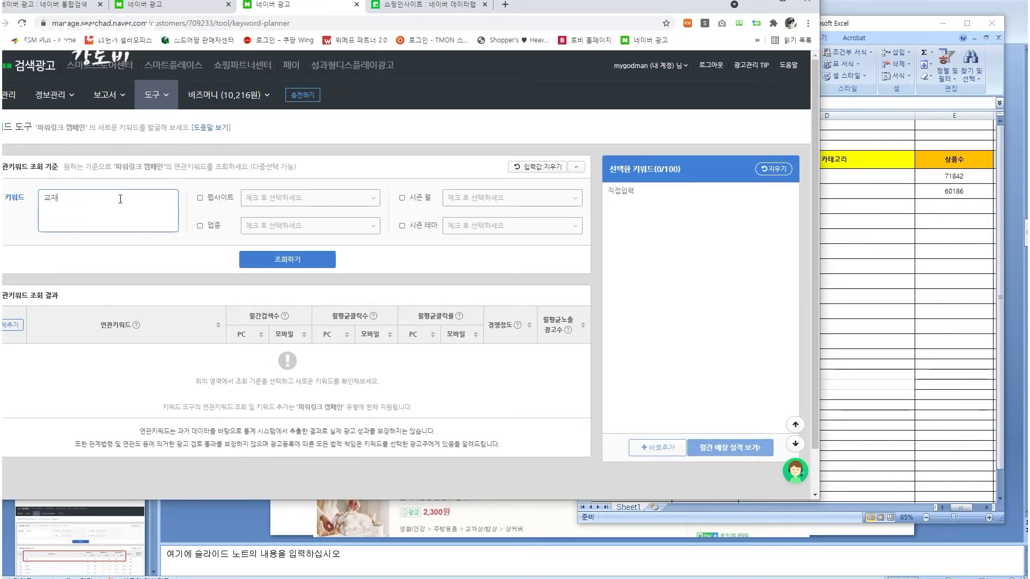
text(자상커버)
click(287, 259)
scroll(358, 276, down, 1)
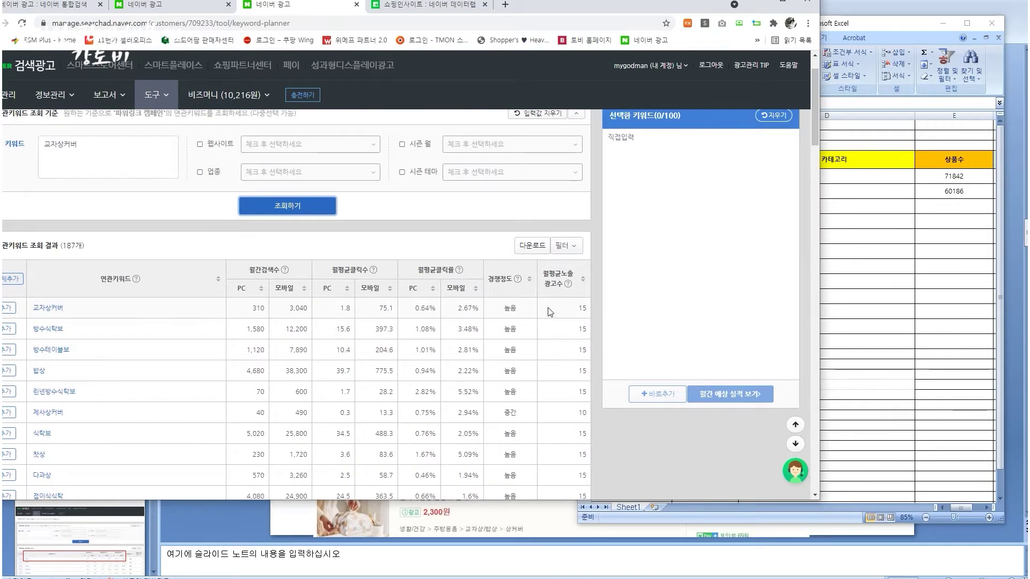
key(alt+Tab)
Step: Look up 밥상보 in the Naver keyword tool in place of 교자상커버
click(116, 140)
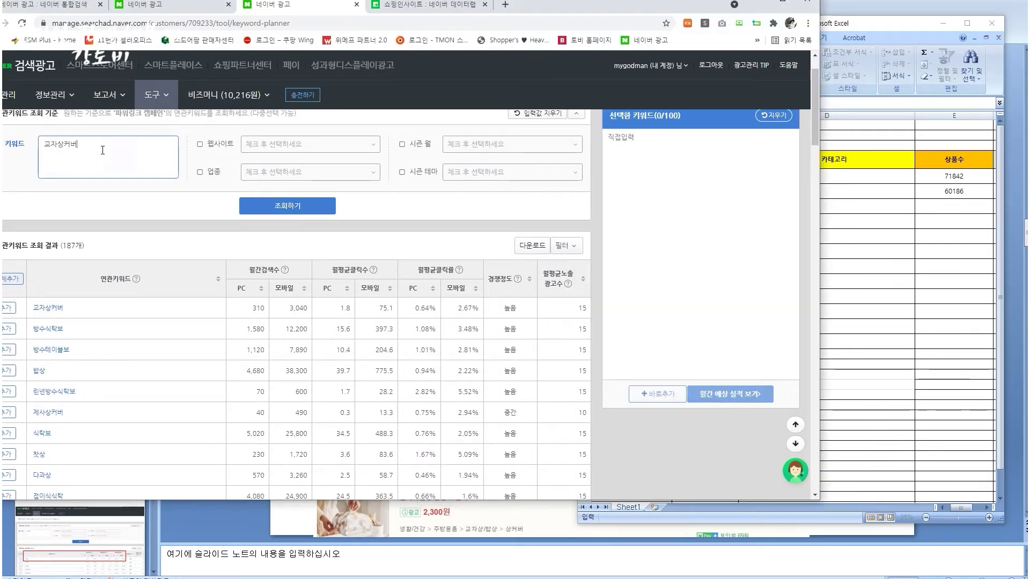
key(BackSpace)
key(BackSpace)
key(BackSpace)
key(BackSpace)
key(BackSpace)
text(밥상보)
key(BackSpace)
key(BackSpace)
key(BackSpace)
text(배상보)
click(287, 206)
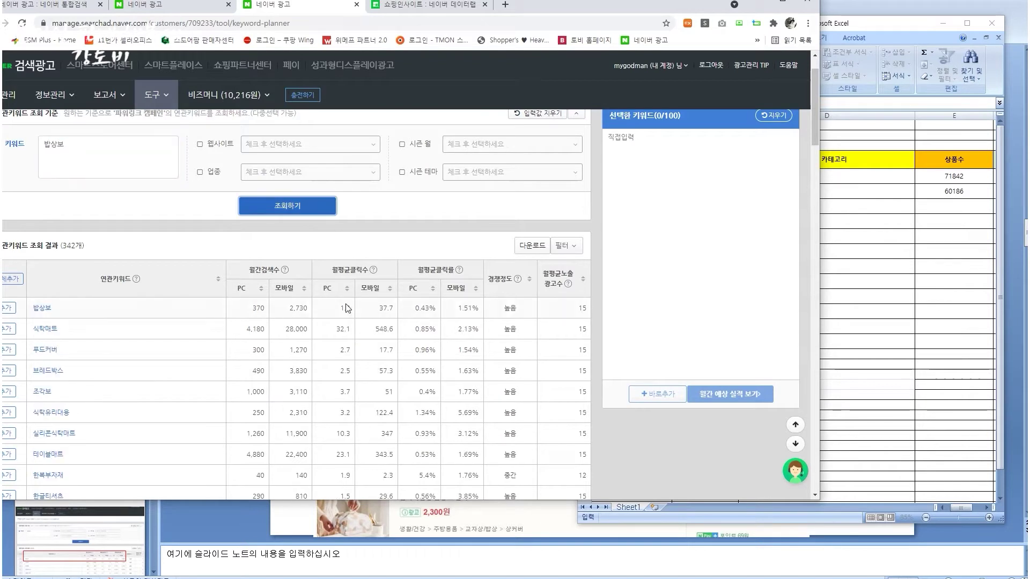
Step: Enter 3100 in C6 of the Excel sheet as the 조회수 for 밥상보
click(987, 312)
click(683, 196)
text(3100)
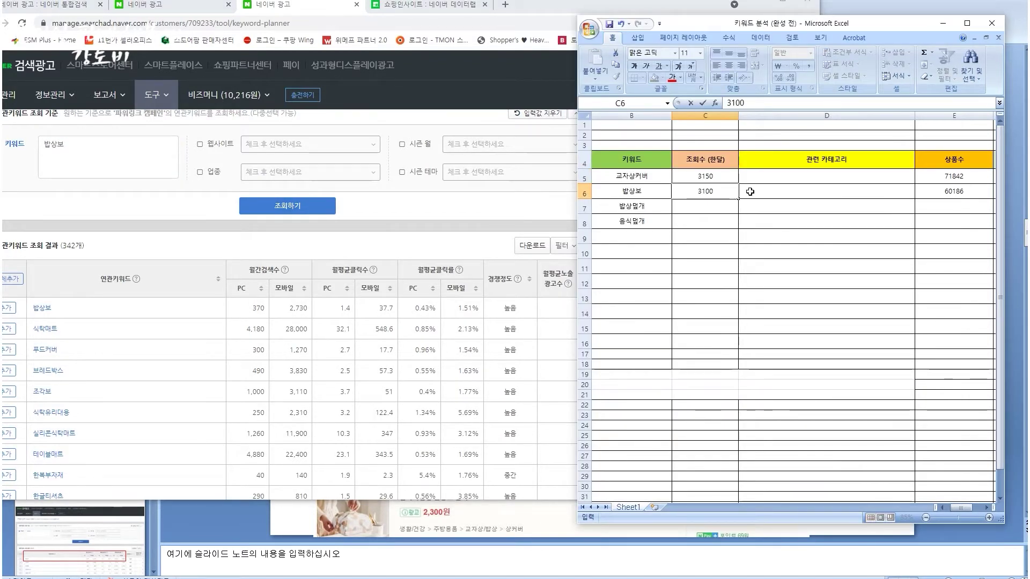
click(750, 191)
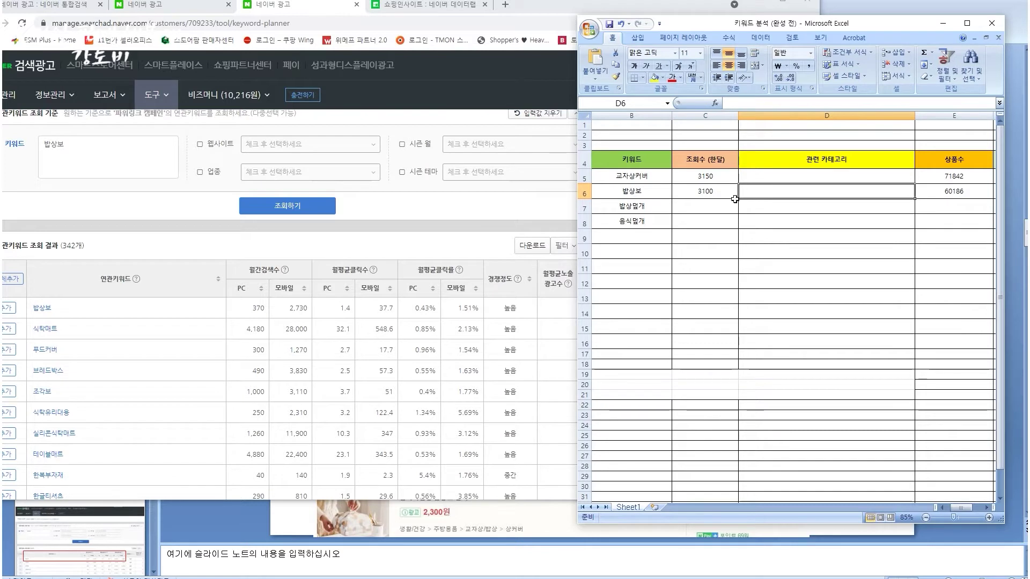
Step: Compare the 관련 카테고리 and 키워드 columns with the 상커버 category and its popular keywords on DataLab
drag(810, 154, 829, 179)
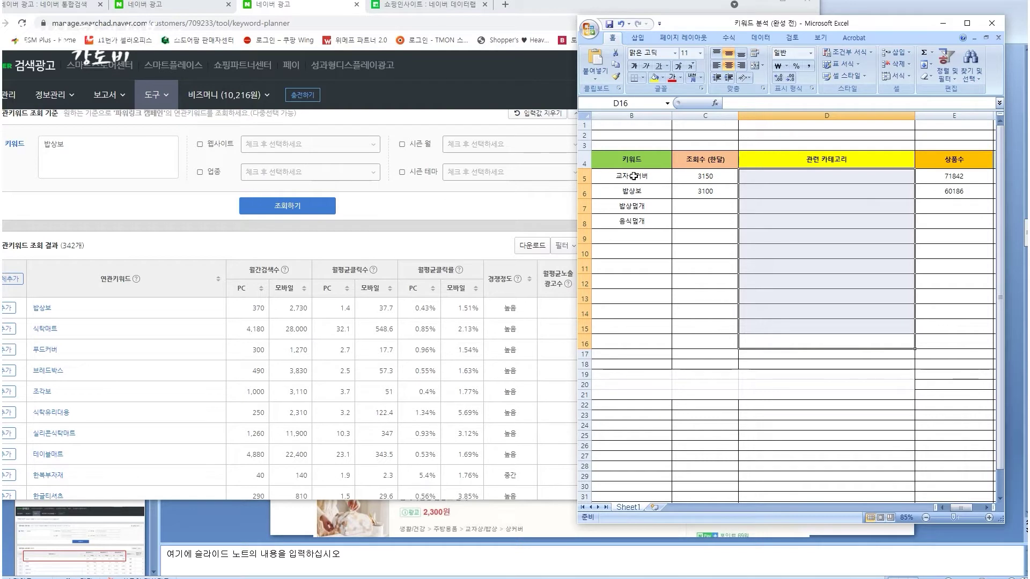
drag(633, 176, 626, 334)
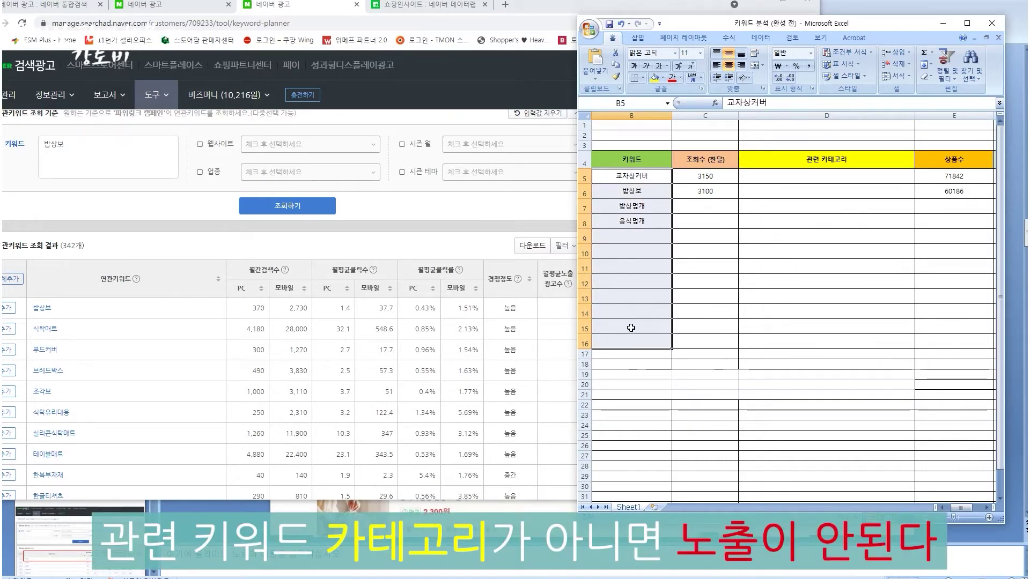
click(434, 7)
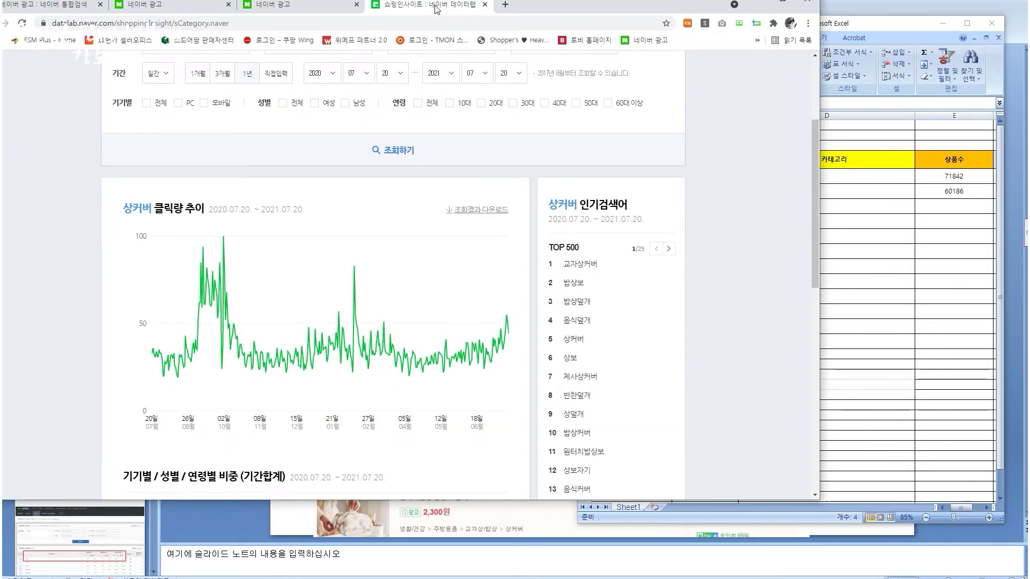
scroll(688, 304, down, 3)
drag(648, 439, 180, 104)
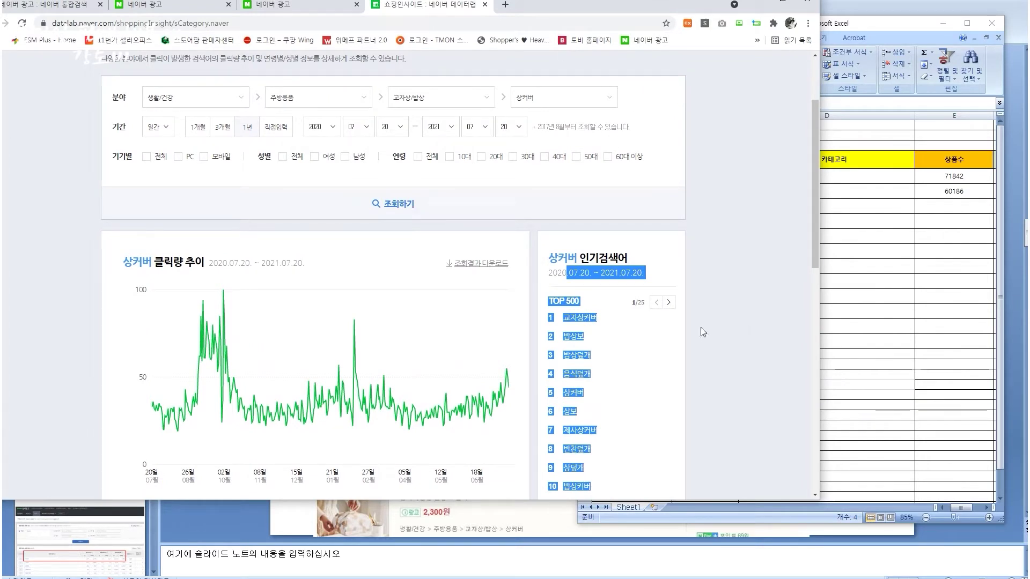
key(alt+Tab)
drag(833, 182, 822, 352)
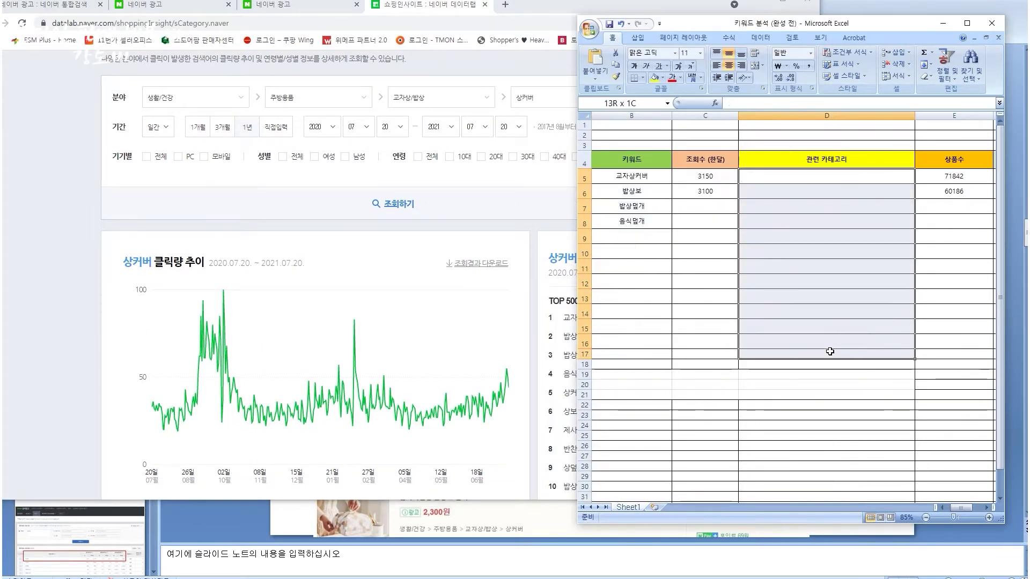
Step: Delete the 관련 카테고리 column D and close the workbook
click(826, 115)
right_click(826, 115)
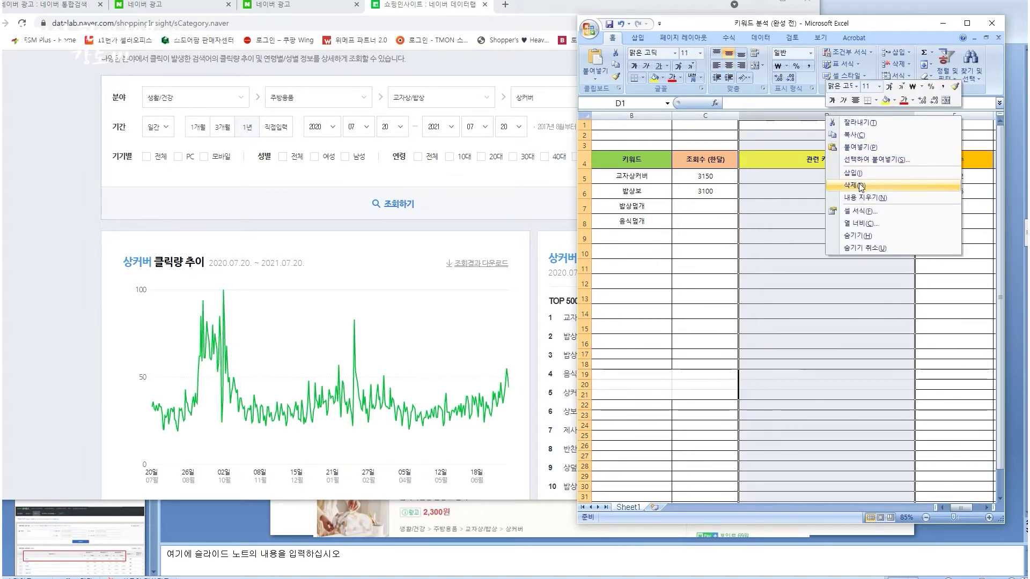
click(860, 186)
click(991, 23)
click(515, 311)
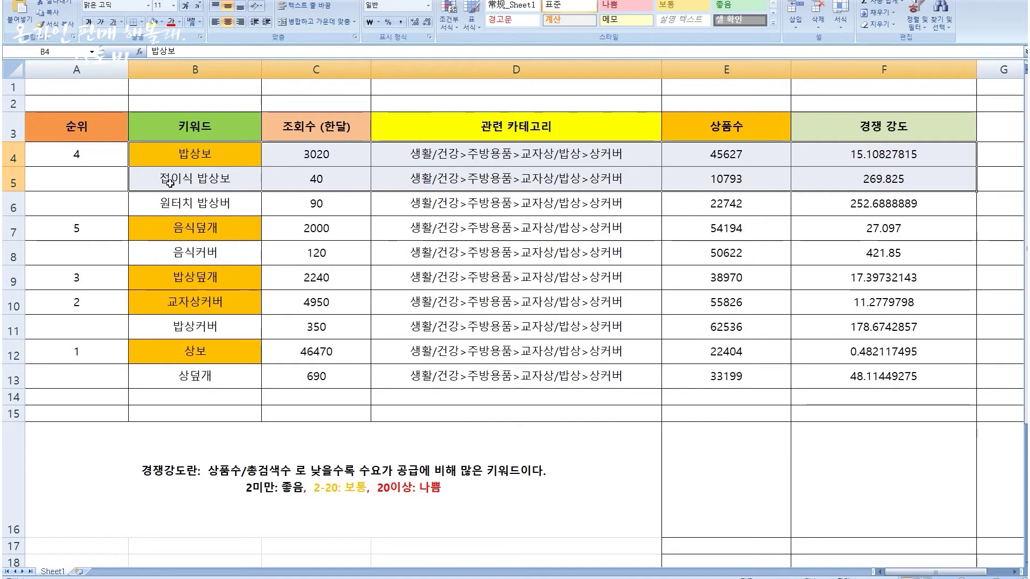
Step: Review the keyword rows of the completed keyword analysis table, from 접이식 밥상보 through 상덮개
drag(169, 183, 878, 185)
drag(245, 209, 879, 204)
drag(241, 230, 890, 376)
click(884, 376)
click(224, 159)
drag(223, 158, 257, 351)
click(252, 376)
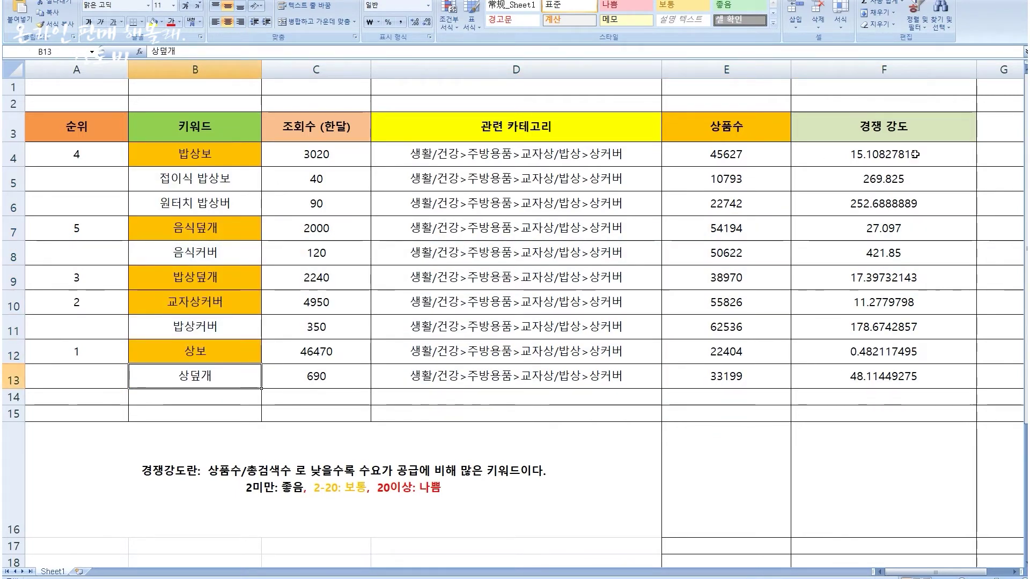
Step: Examine the 경쟁 강도 values in F4:F13 and the 상품수 and 조회수 they are based on for 밥상보
drag(893, 154, 897, 372)
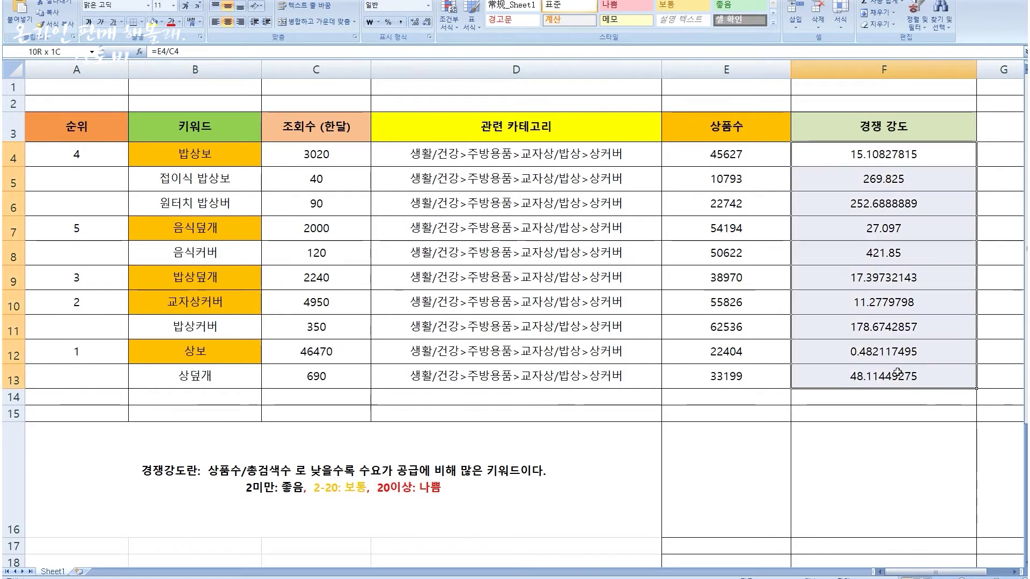
click(728, 156)
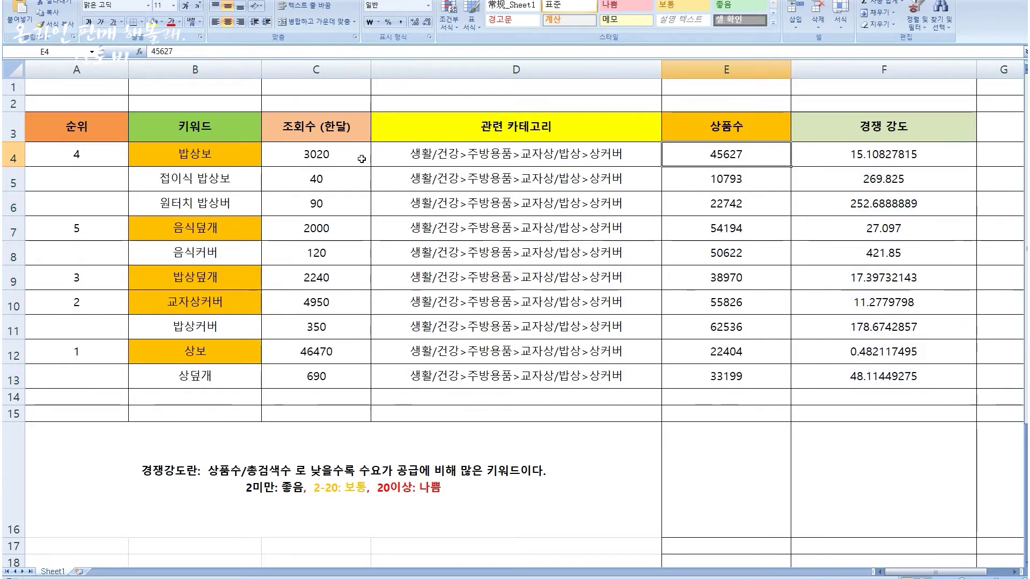
click(361, 159)
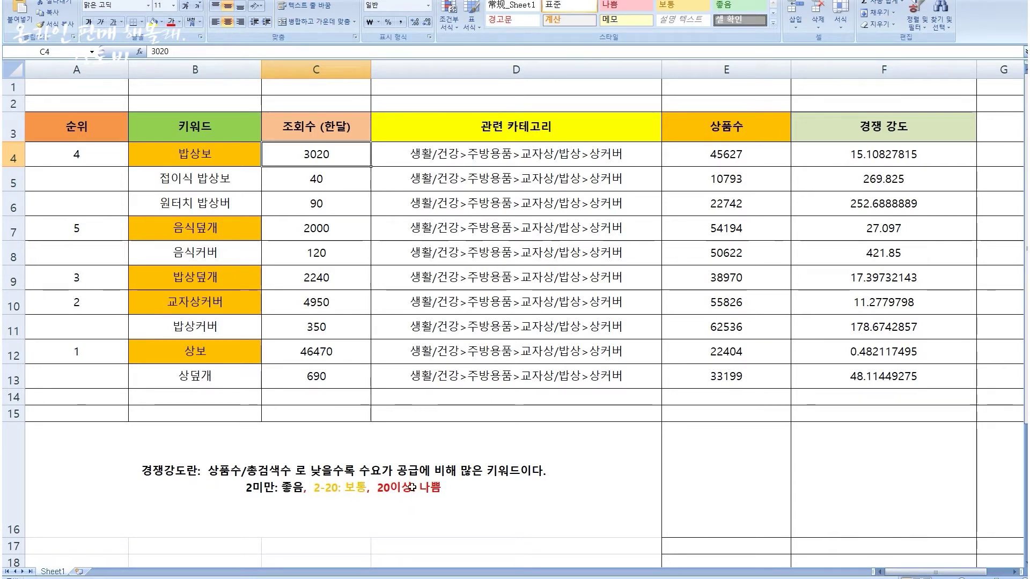
Step: Go through the highlighted keywords 밥상보, 음식덮개, 밥상덮개, 교자상커버 and 상보 in the table
click(204, 154)
click(215, 231)
click(223, 279)
click(227, 309)
click(221, 350)
click(220, 303)
click(213, 280)
click(215, 230)
click(207, 152)
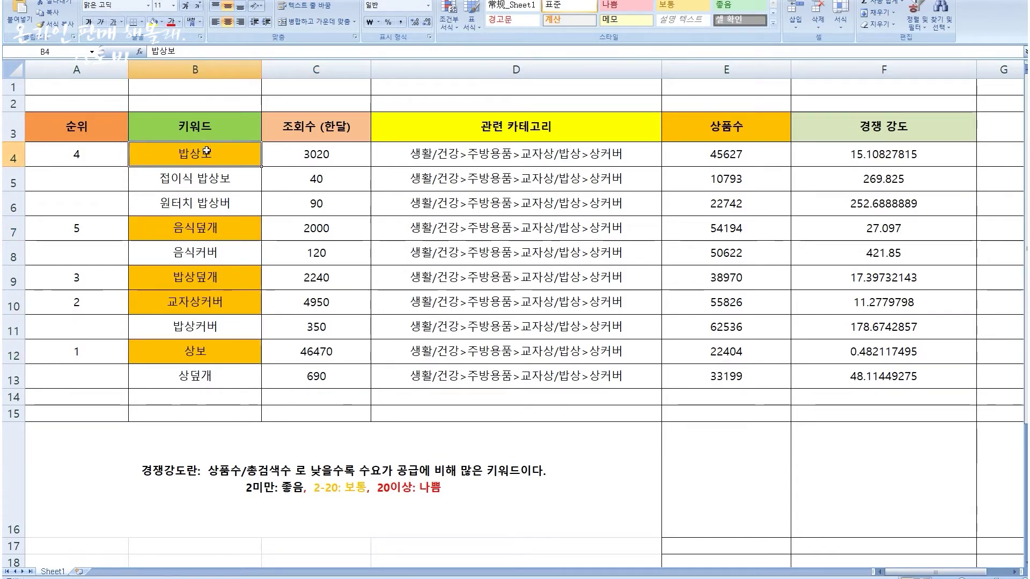
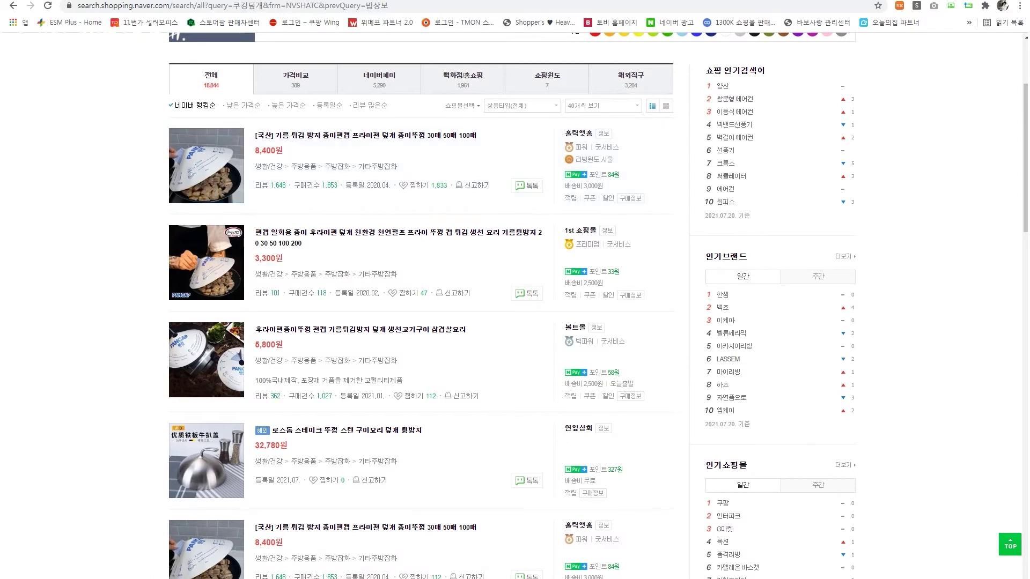
Step: Switch to the Notepad document and add the line "밥상보: 생활/건강>주방용품>교자상/밥상>상커버"
key(alt+Tab)
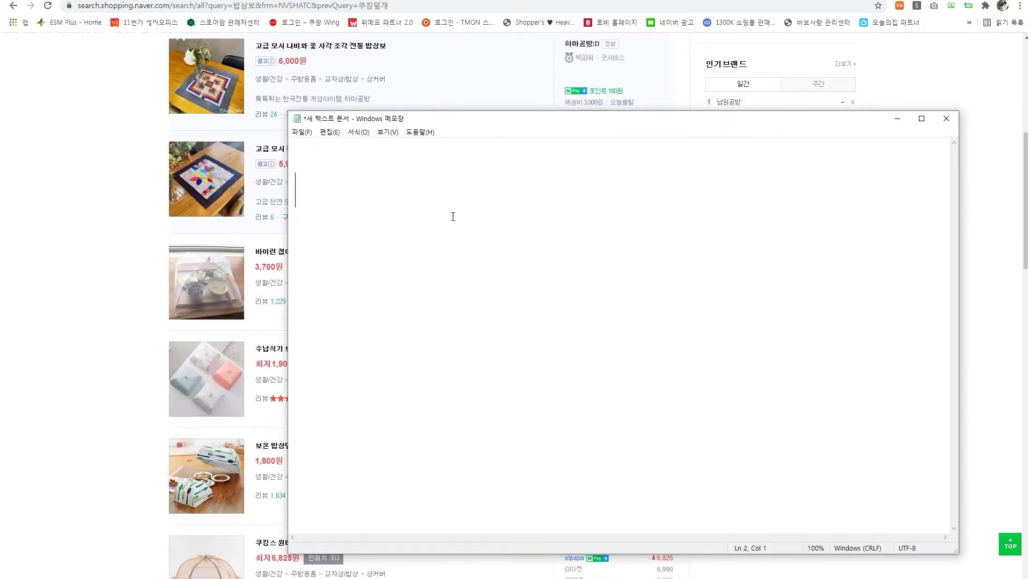
text(밥상보)
text(:)
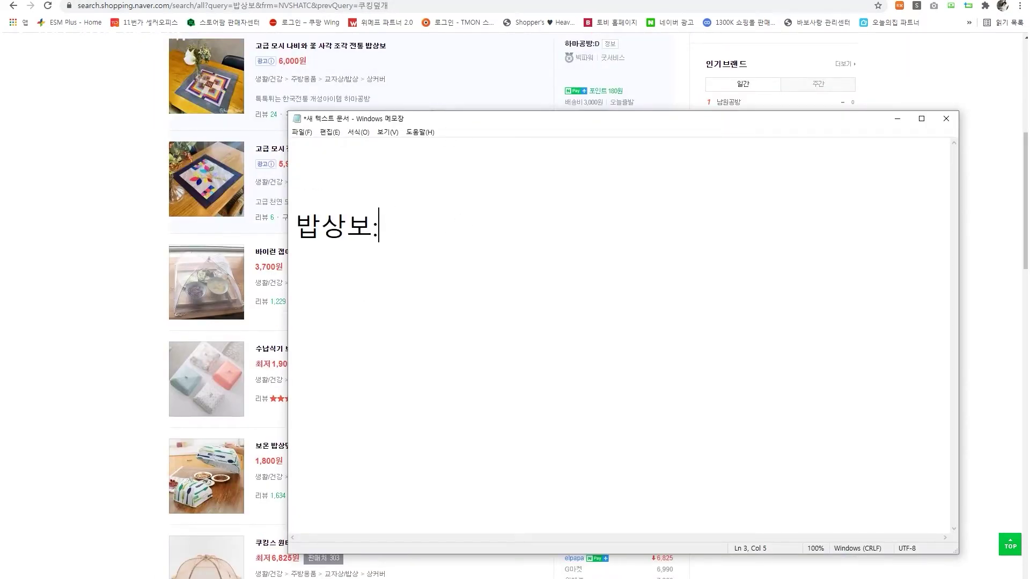
text(생활/건강주방용품교자상/밥상상커버)
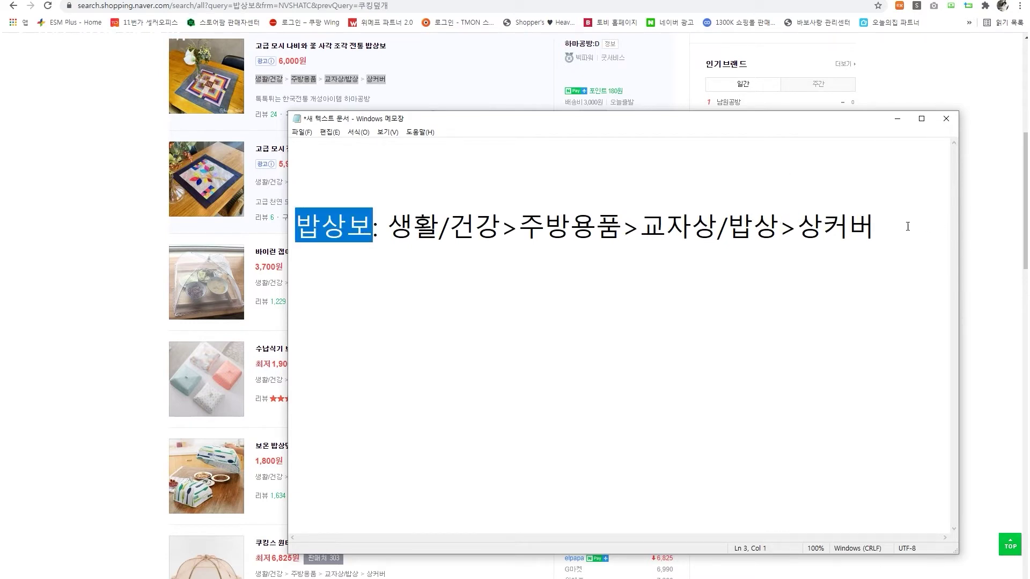
Step: Leave a blank line and add "쿠킹덮개: 생활/건강>주방용품>주방잡화>기타주방잡화" below the 밥상보 line
click(907, 226)
key(Return)
key(Return)
text(쿠킹덮개: 생활/건강>주방용품>주방잡화>기타주방잡화)
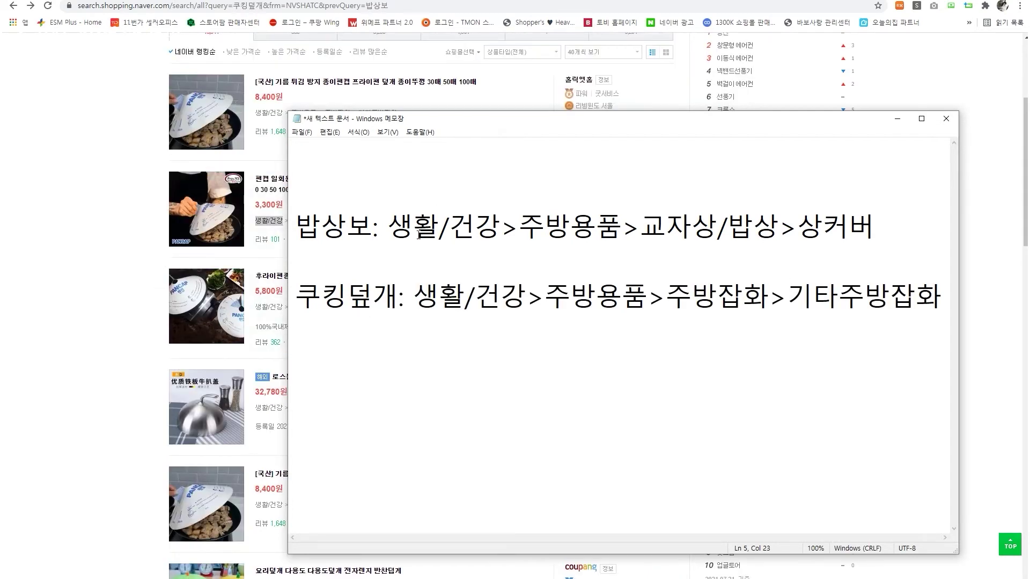
Step: Compare the category paths in the 밥상보 and 쿠킹덮개 lines, especially the parts after 주방용품
drag(399, 232, 634, 225)
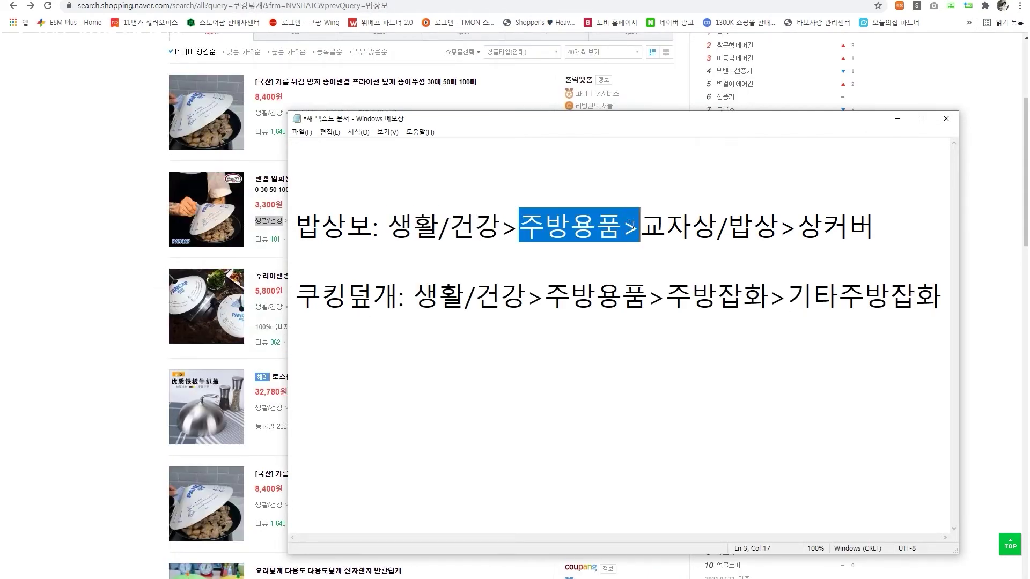
click(629, 231)
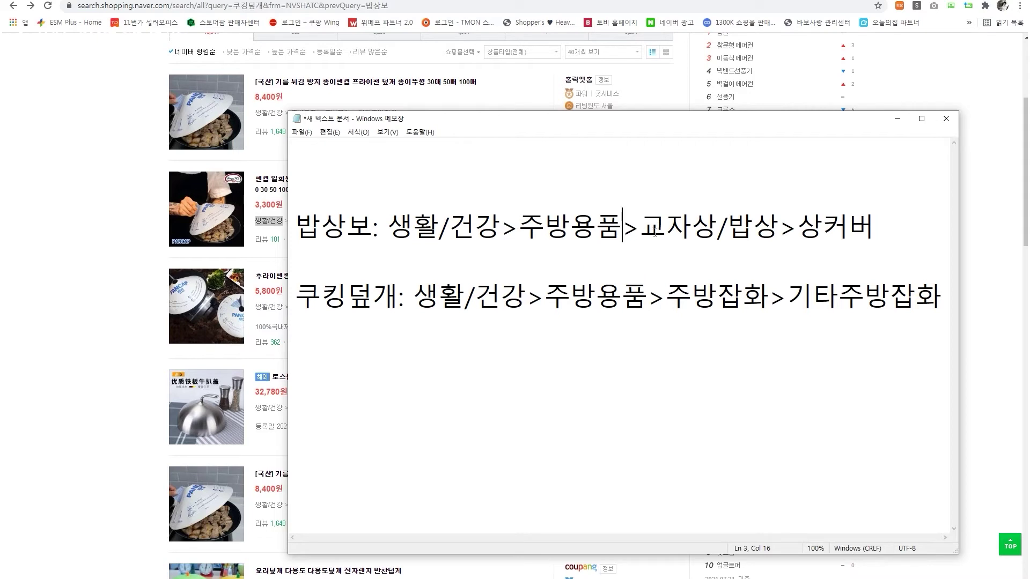
drag(647, 220, 892, 229)
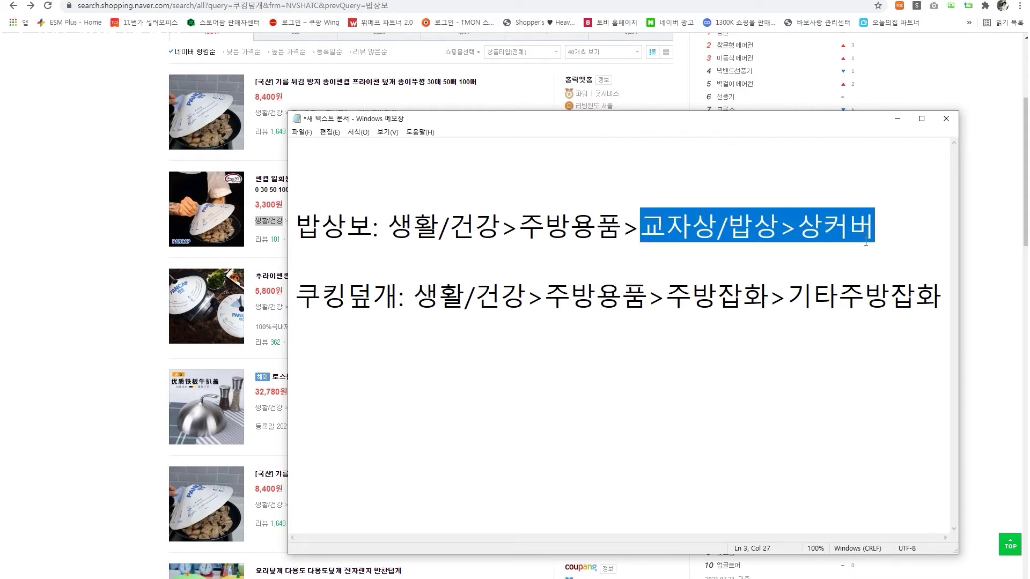
drag(666, 296, 937, 300)
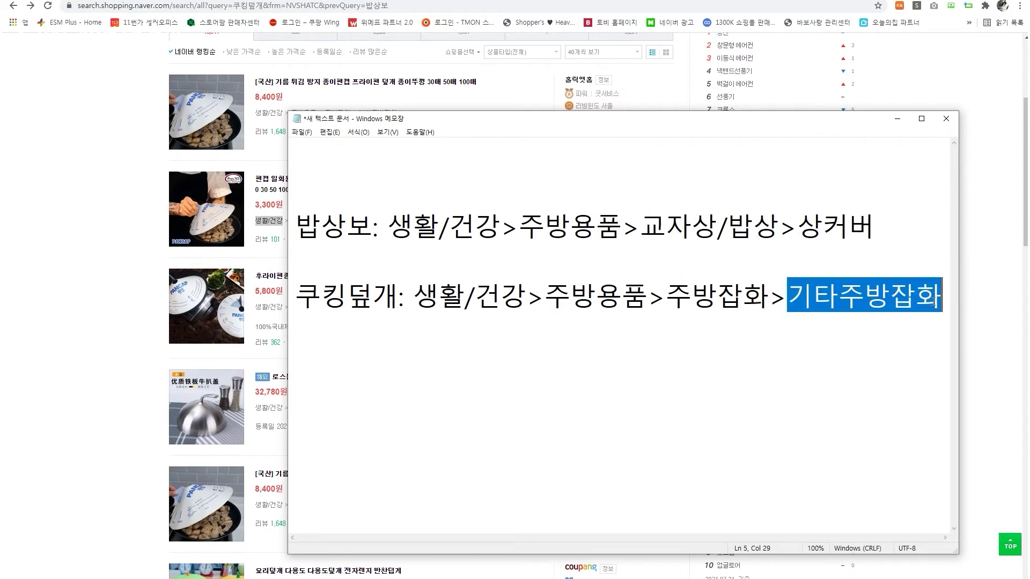
click(936, 299)
key(Return)
key(Return)
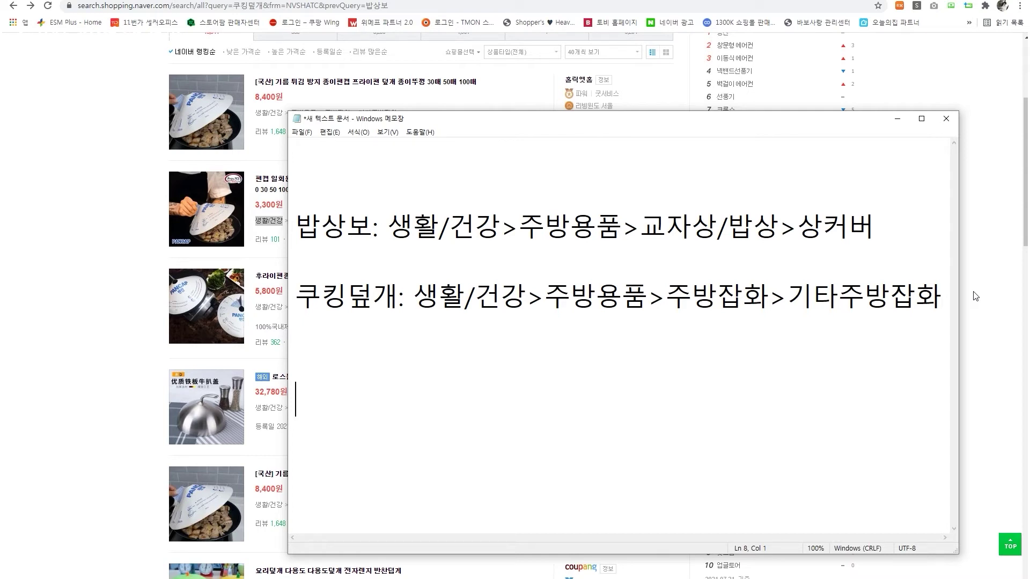
drag(807, 225, 641, 225)
click(653, 261)
drag(375, 225, 303, 220)
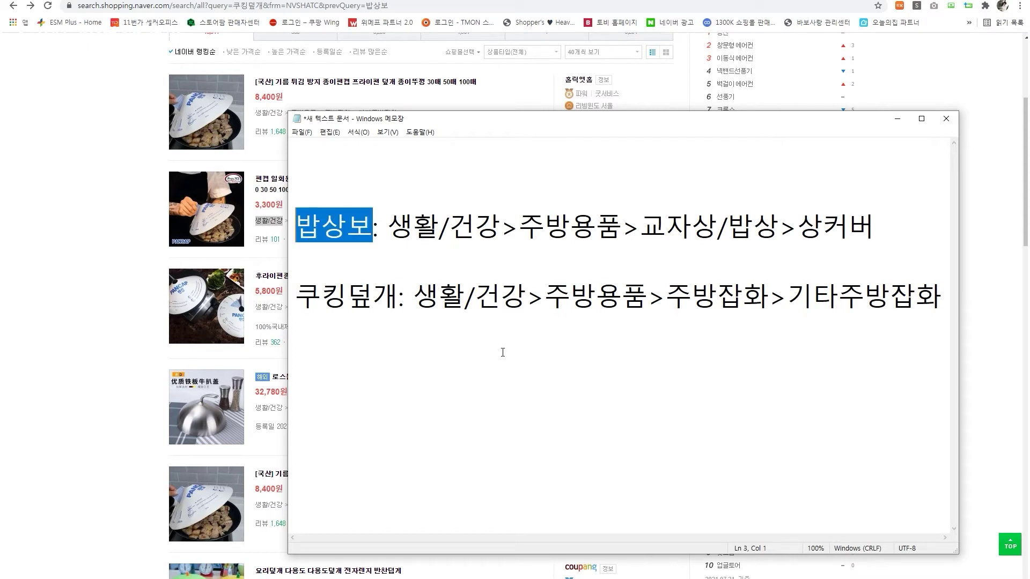
Step: Below the 쿠킹덮개 line, leave blank lines and write "키워드의 카테고리가 다를경우에는, 사용 할 필요가 없다"
click(943, 301)
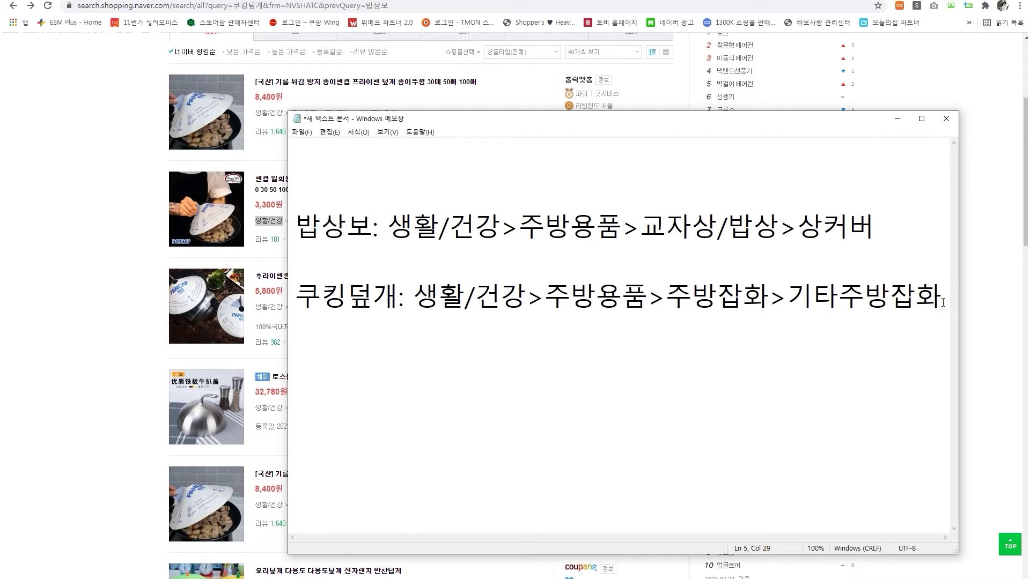
key(Return)
key(Return)
text(키워)
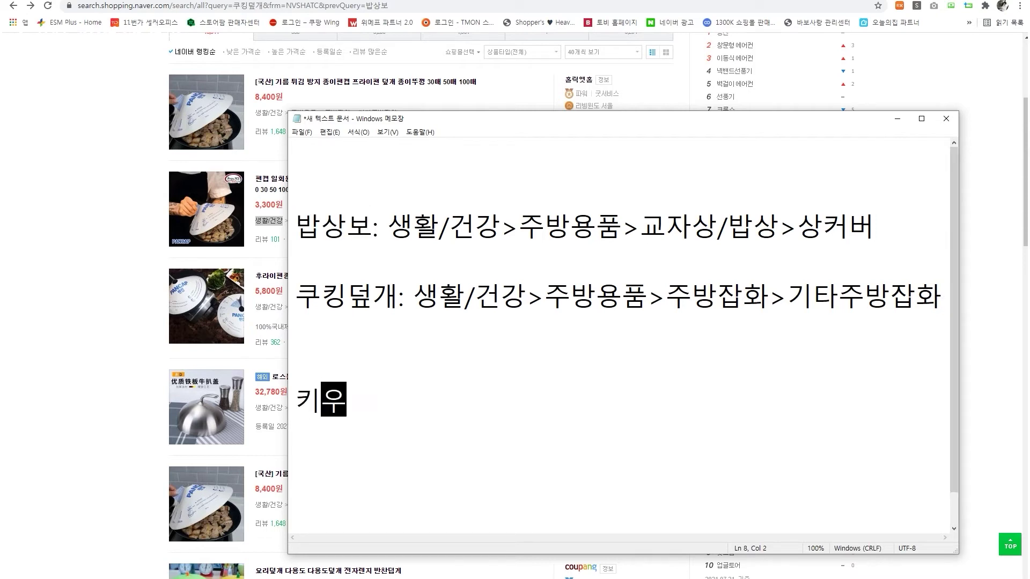
text(드의 카)
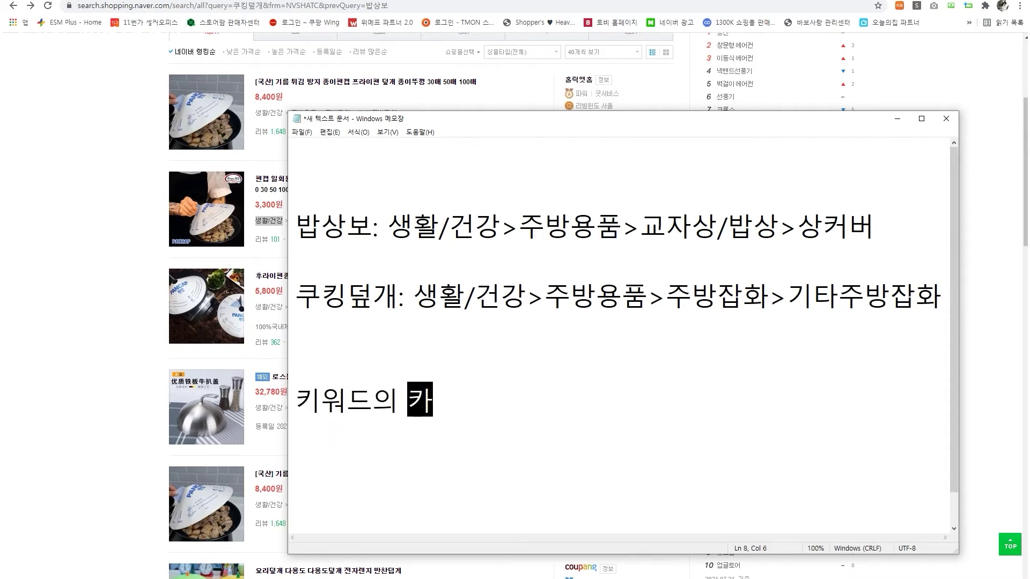
text(테고리가 다를경)
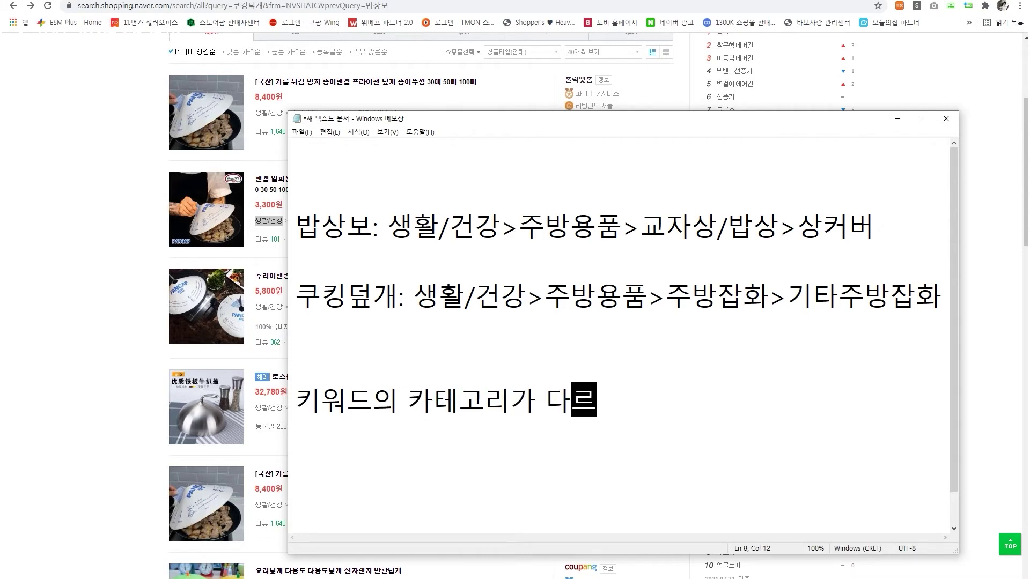
text(우에는, 사용 할)
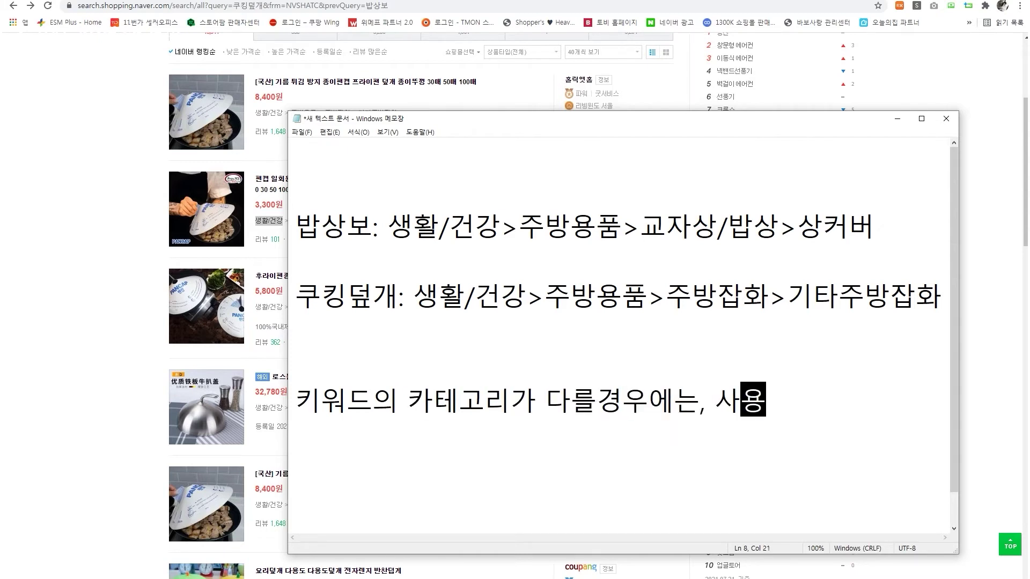
text( 필요가 없다)
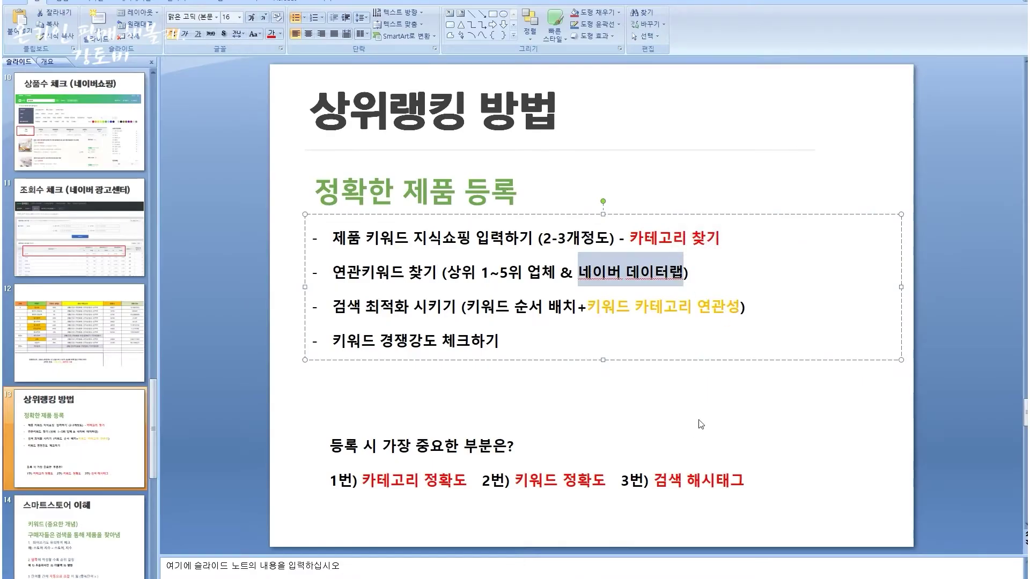
Step: Review 카테고리 찾기 and 네이버 데이터랩 on the PowerPoint slide 상위랭킹 방법, checking the keyword spreadsheet in Excel in between
click(706, 417)
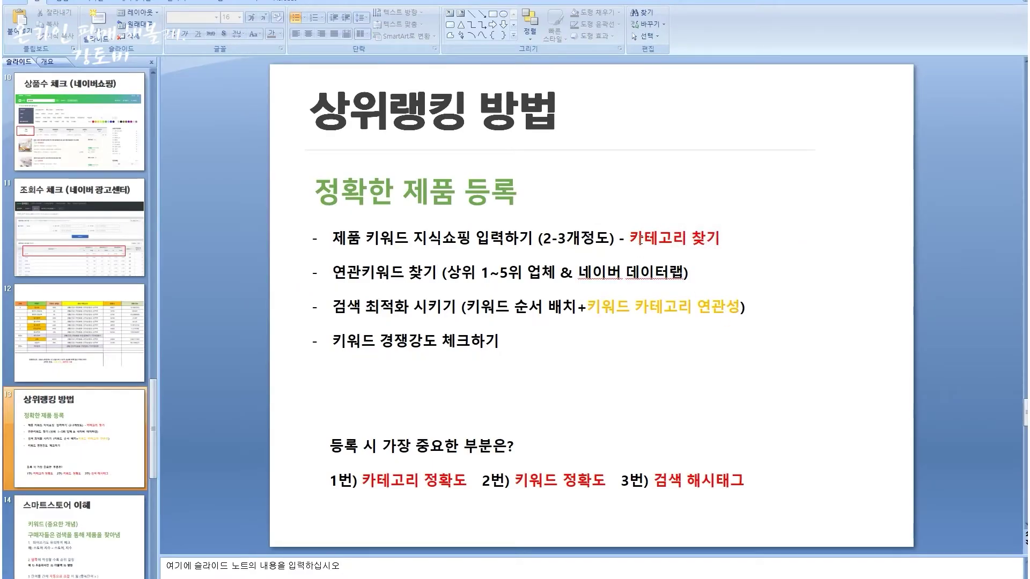
drag(638, 239, 740, 246)
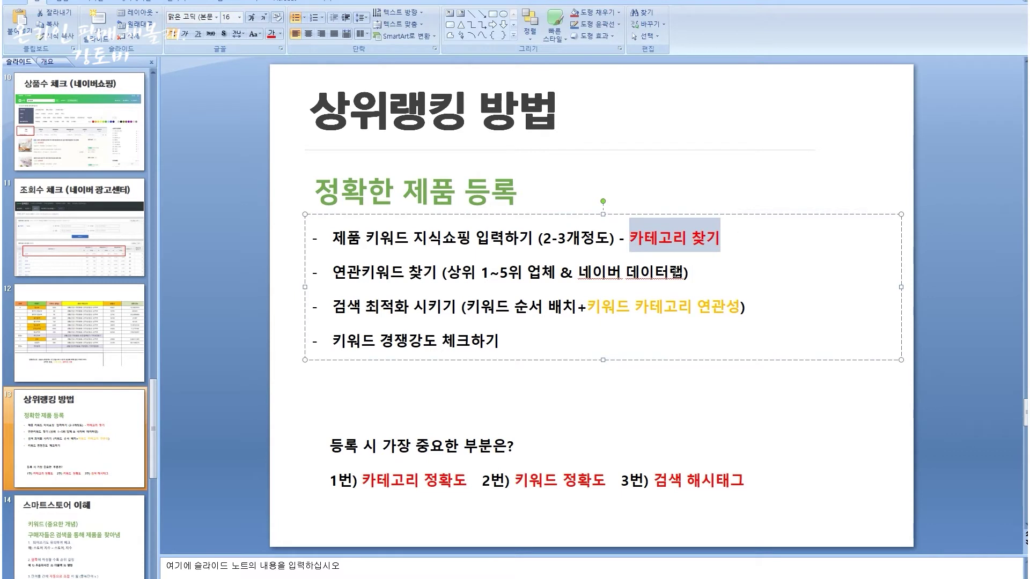
drag(579, 273, 683, 272)
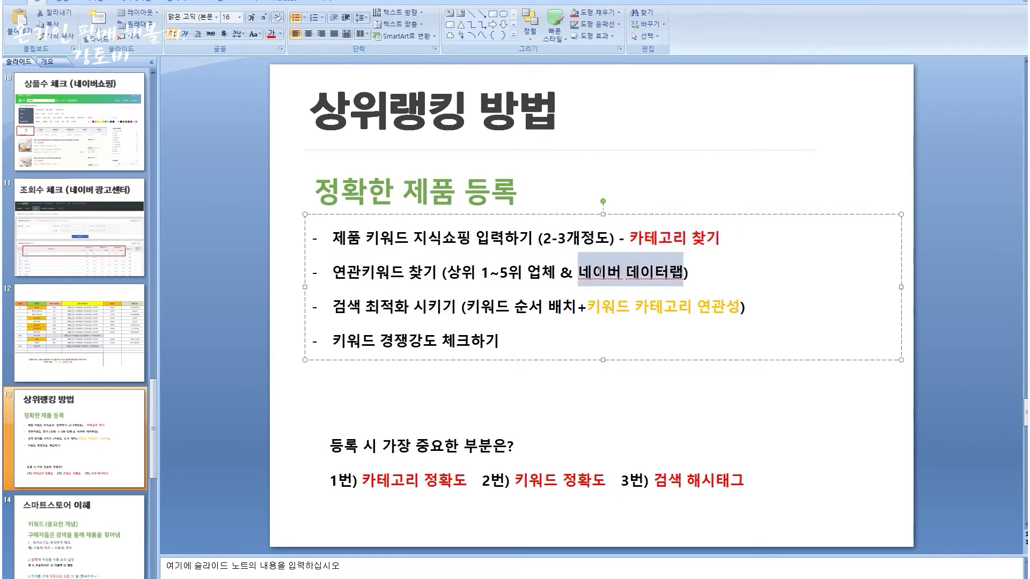
click(735, 413)
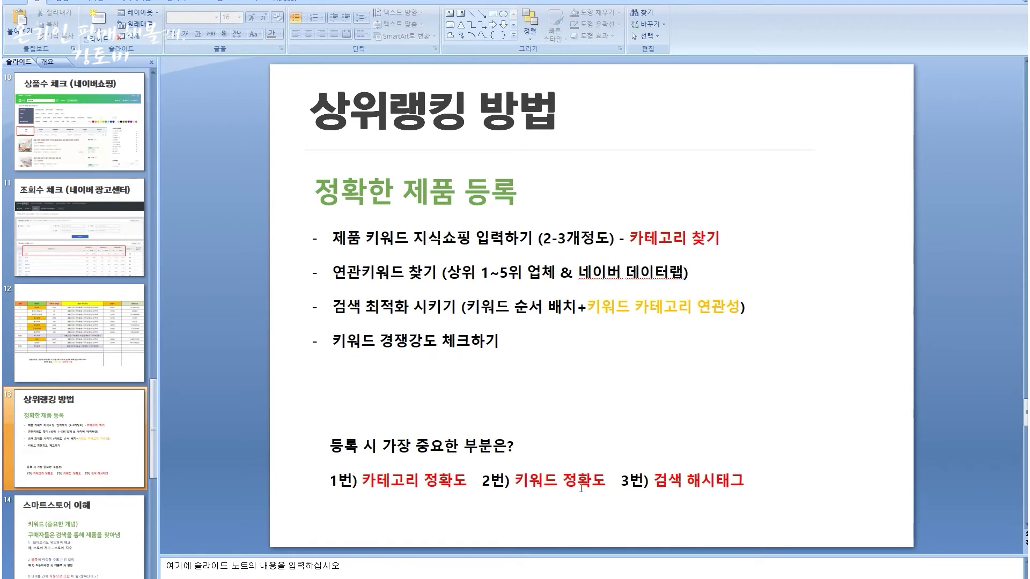
key(alt+Tab)
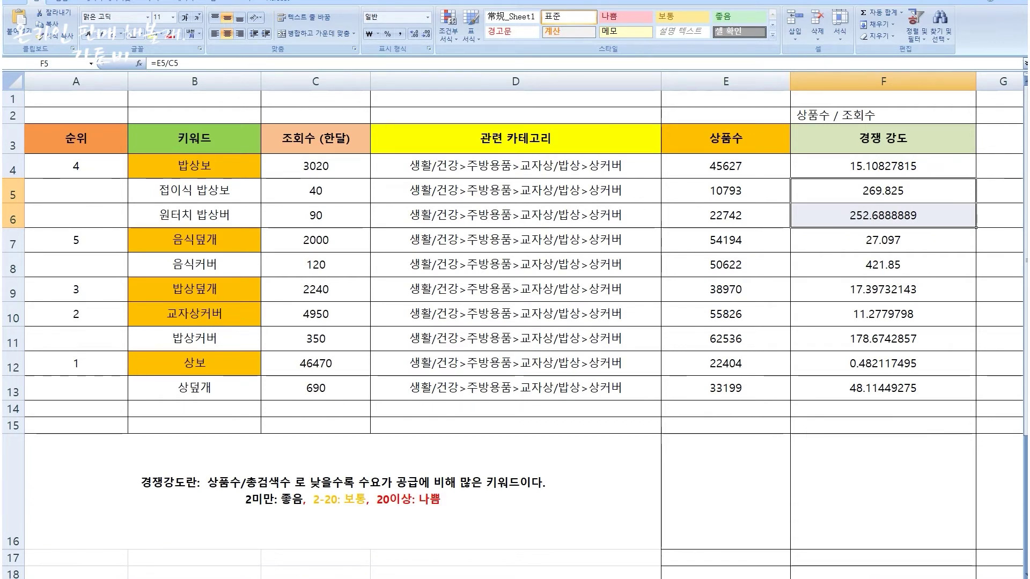
click(435, 578)
key(alt+Tab)
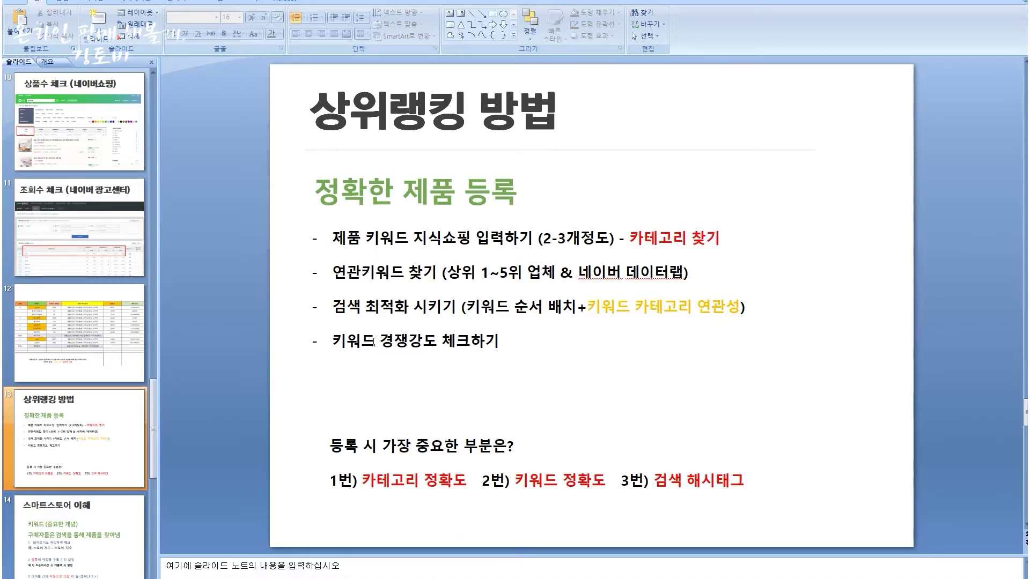
Step: Go to the 스마트스토어 이해 slide and examine rule 2 about 앞쪽 placement with its 초음파사진, 더블랙, 앨범 example
scroll(400, 291, down, 1)
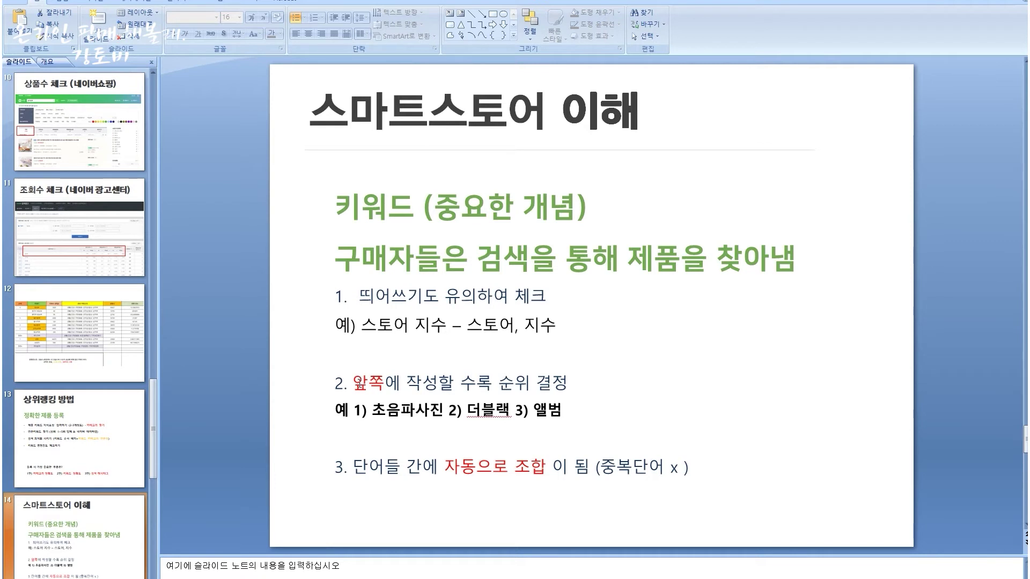
drag(355, 383, 562, 386)
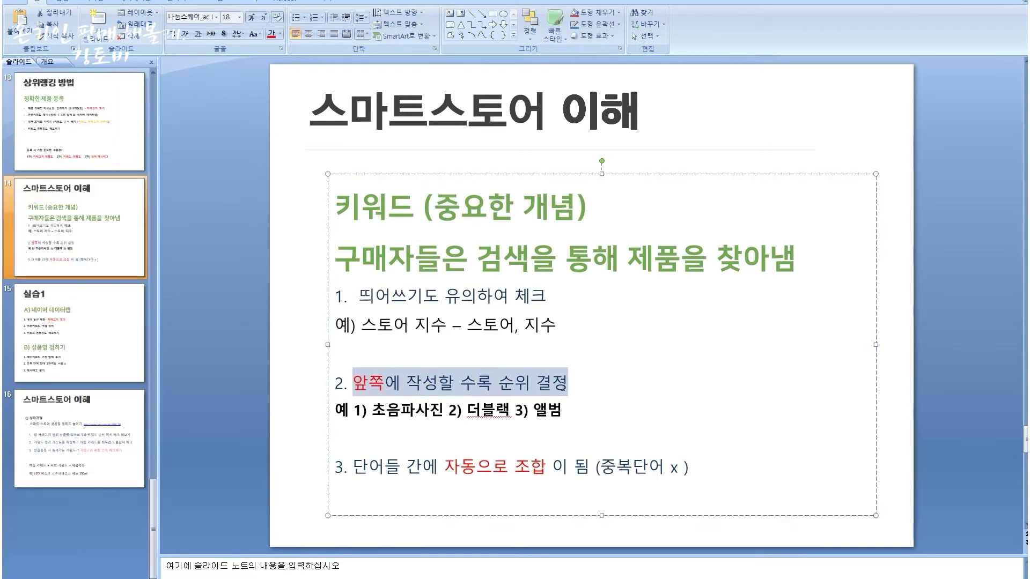
click(471, 419)
double_click(488, 411)
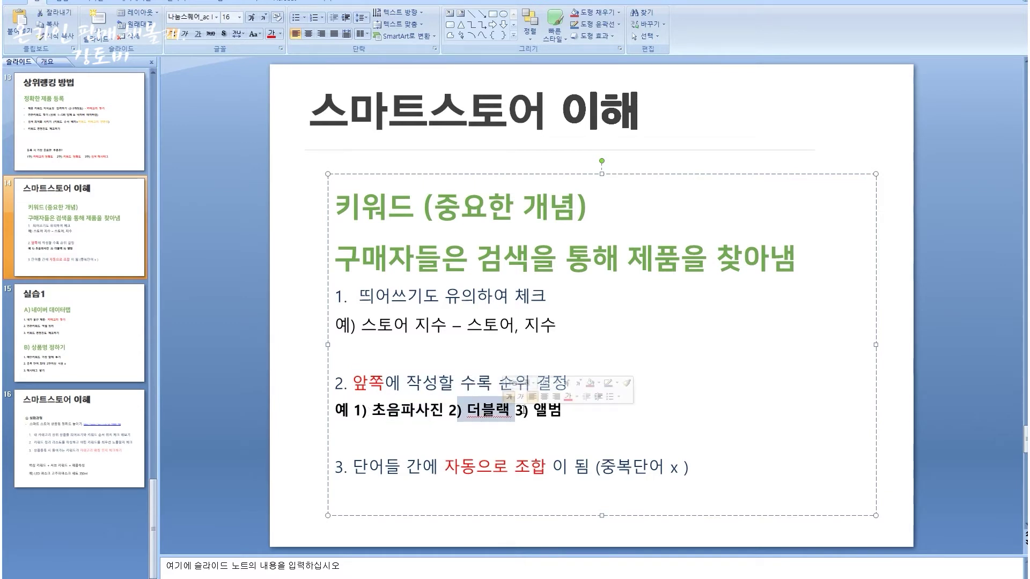
drag(533, 412, 589, 416)
click(575, 413)
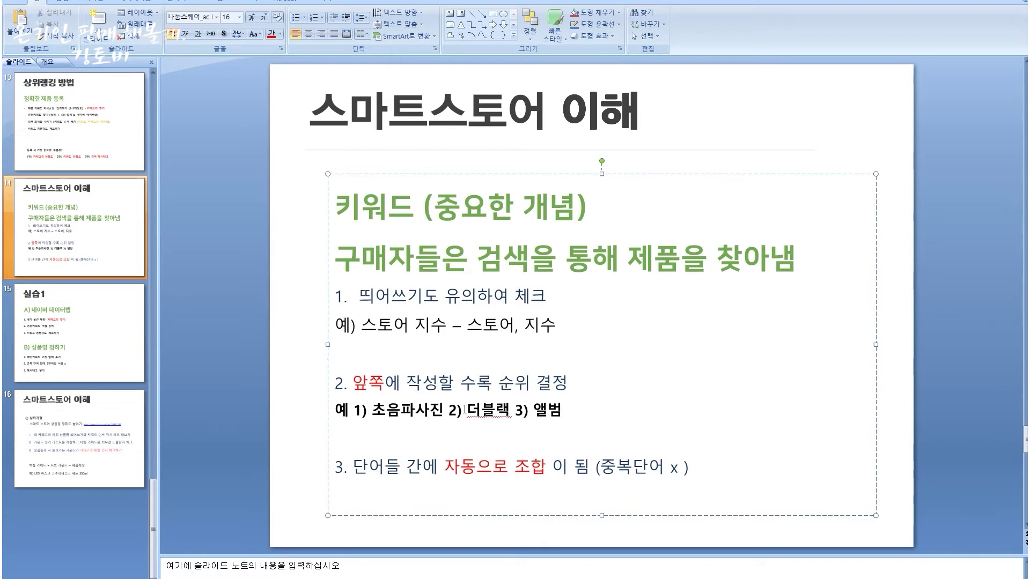
double_click(442, 410)
Step: Switch to the Notepad document, write the sample product name "초음파사진 앨범 더블랙" and highlight 초음파사진 in it
key(alt+Tab)
text(초음파샂)
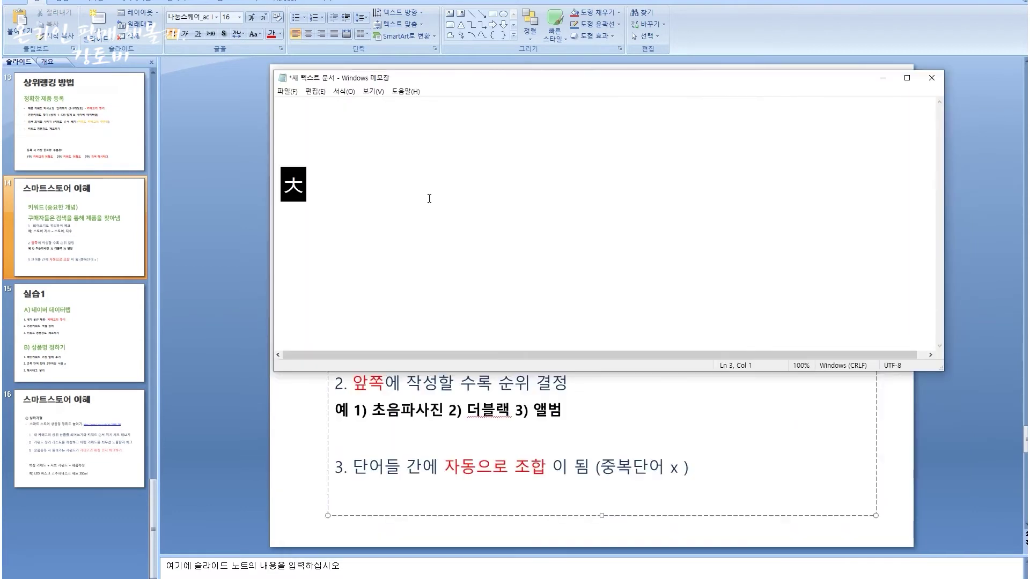
text(진 )
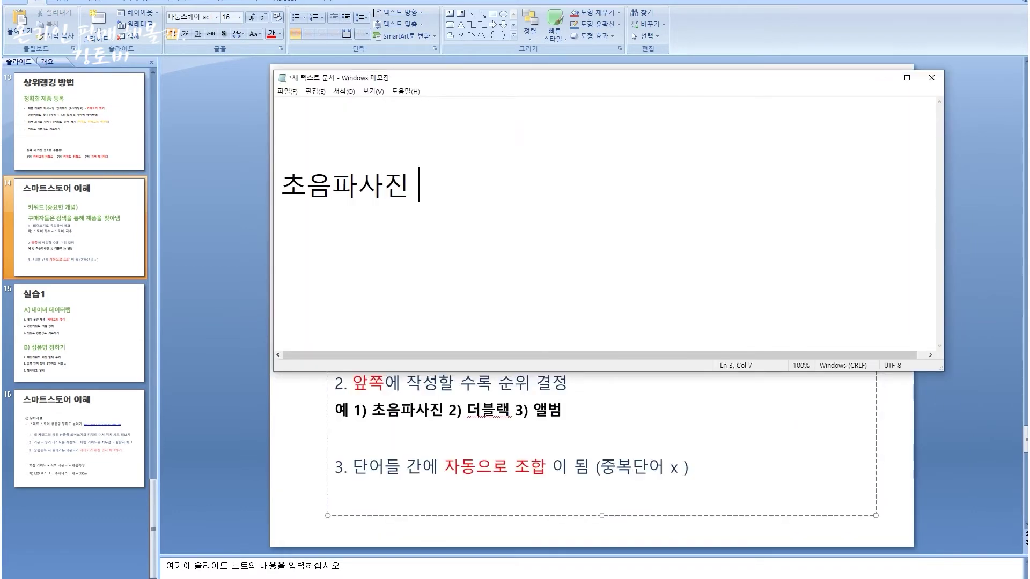
text(앨범 더브블랙)
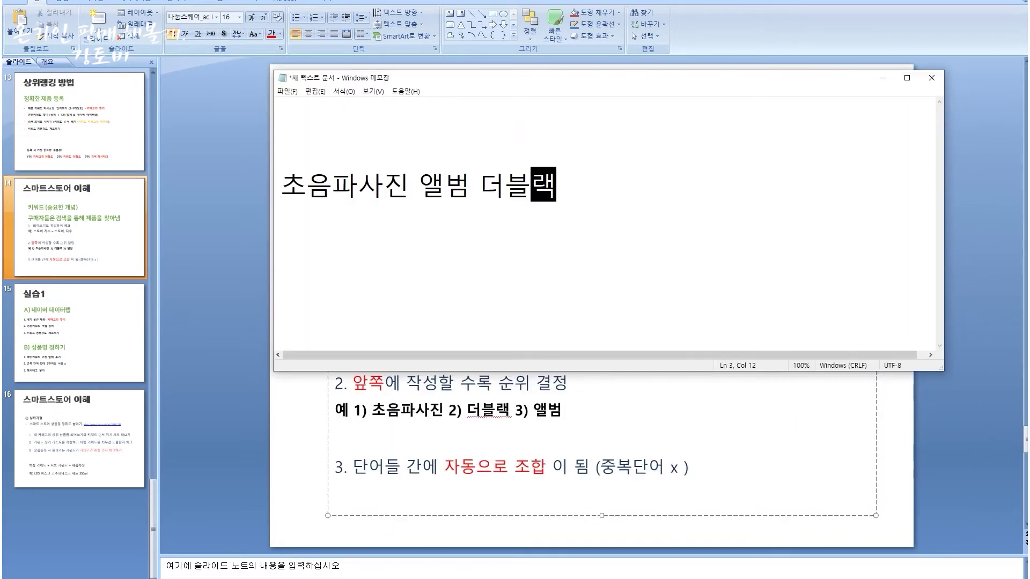
click(400, 187)
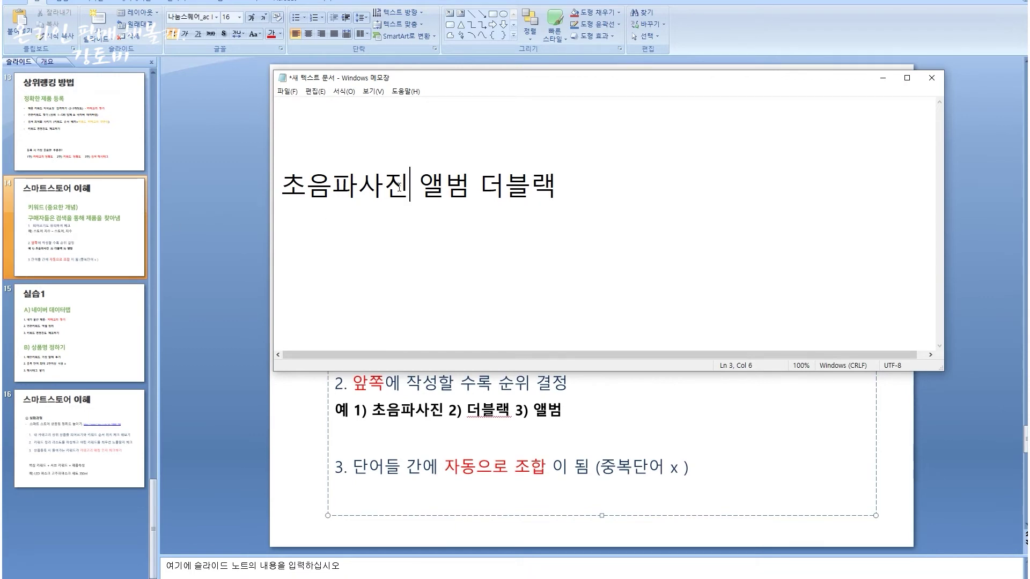
drag(400, 187, 250, 179)
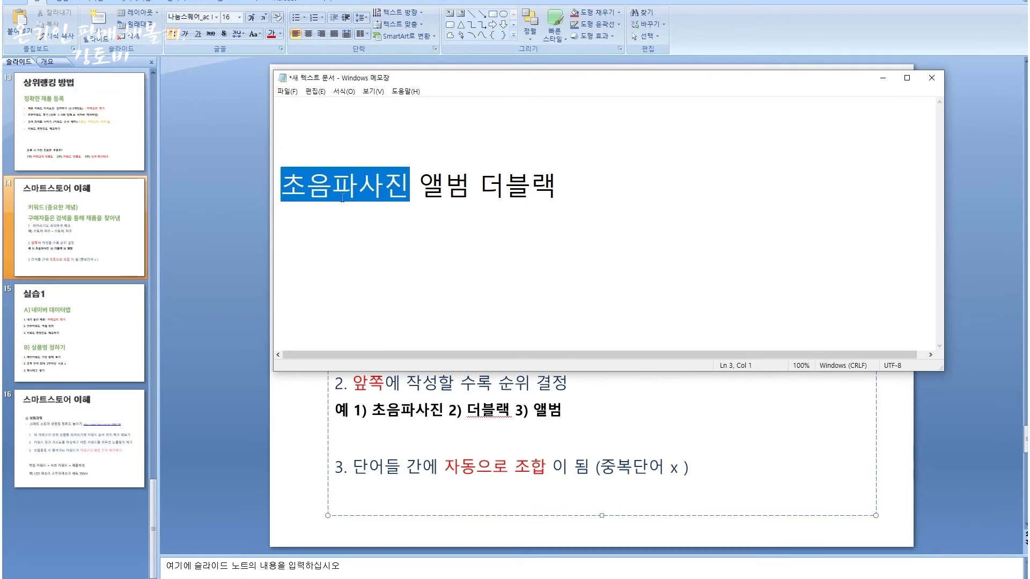
click(302, 186)
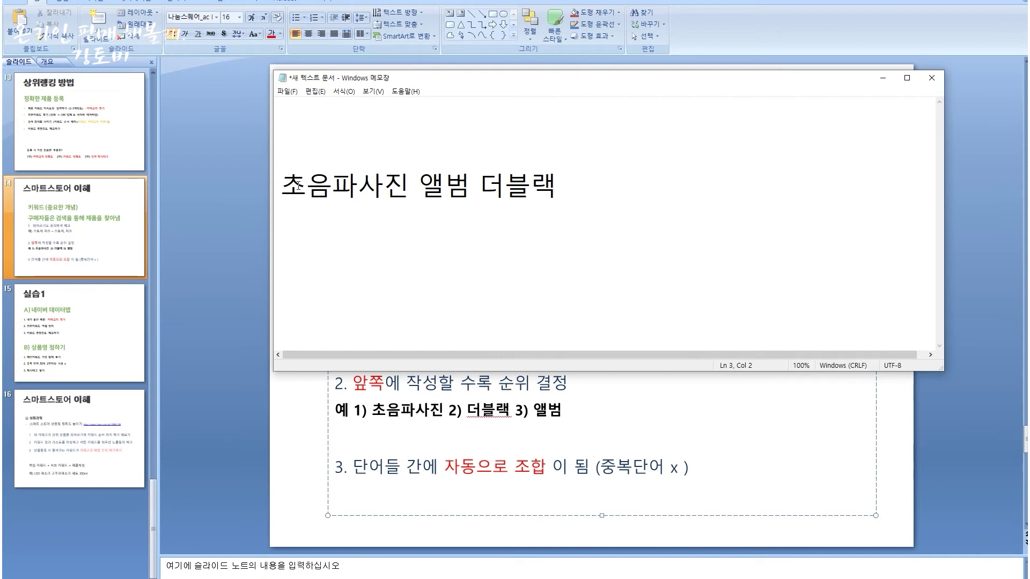
drag(298, 186, 387, 186)
Step: Delete the sample product name from the Notepad document and move its window off the slide's heading
key(ctrl+a)
key(BackSpace)
drag(482, 70, 445, 271)
Step: Return to the 스마트스토어 이해 slide and examine rule 3 on 자동으로 조합 and 중복단어, plus rule 1 on 띄어쓰기
click(488, 474)
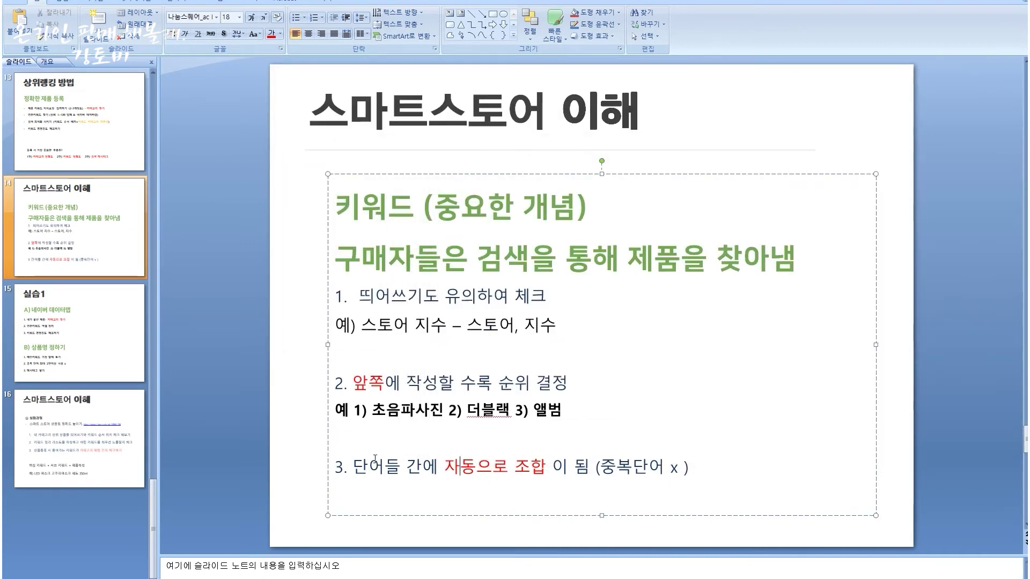
drag(374, 459, 515, 466)
click(444, 467)
drag(601, 467, 685, 467)
click(684, 467)
drag(359, 295, 336, 295)
Step: Switch to Notepad and write "초음파앨범" and, on the following line, "초음파 앨범 사진 포토앨범"
key(alt+Tab)
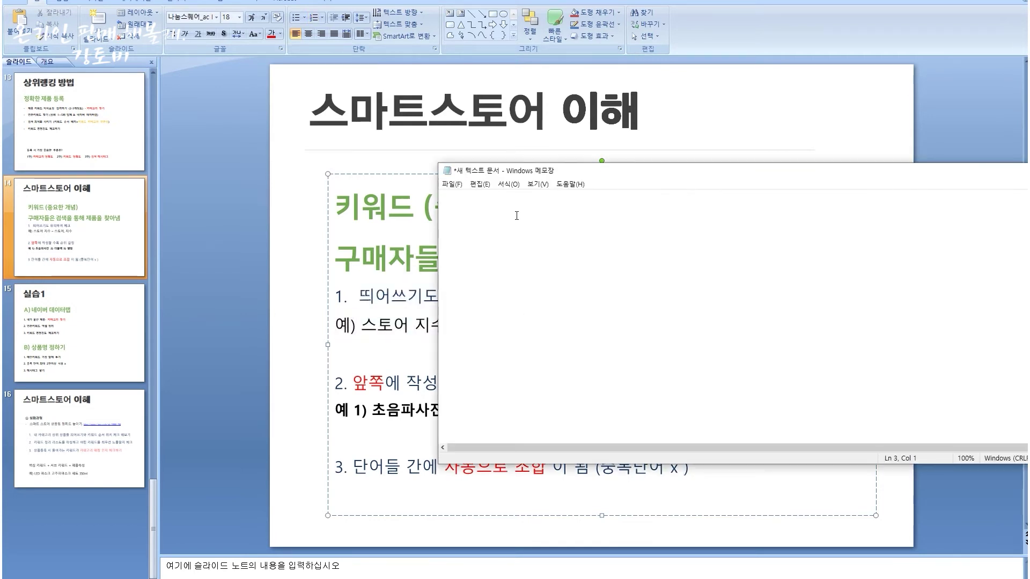
drag(515, 170, 380, 150)
key(Return)
text(초음팡)
text(앨범)
key(Return)
text(초음파 )
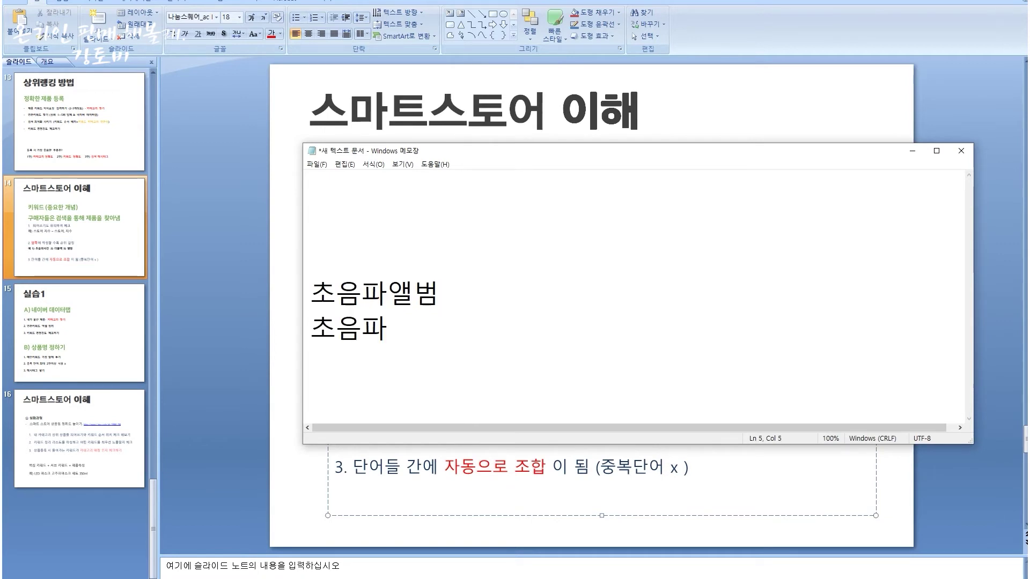
text(앨범)
text( 사진 포토애)
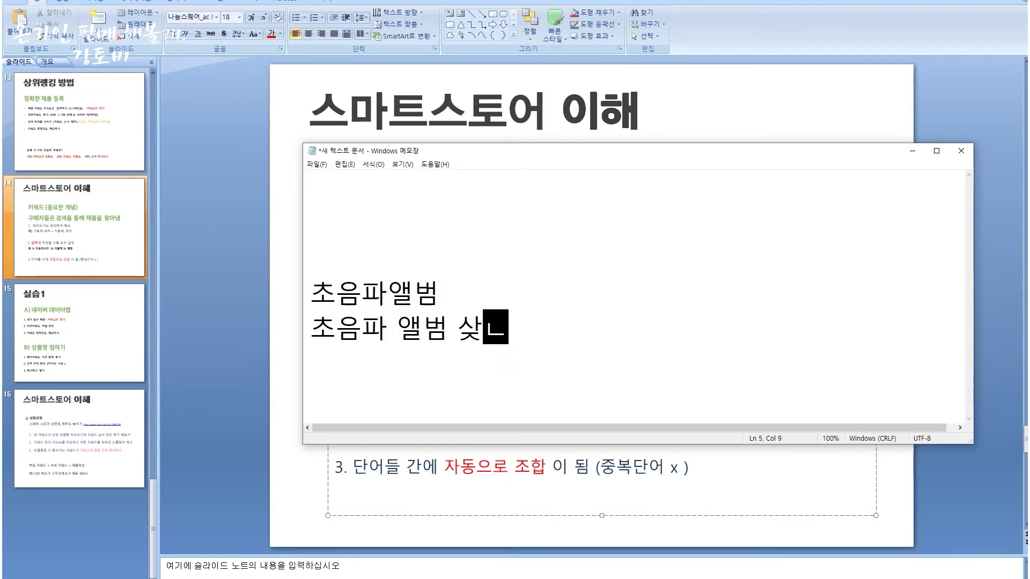
text(ㄹ범)
Step: Insert a blank line between the 초음파앨범 line and the longer product name
double_click(453, 296)
click(453, 296)
key(Return)
scroll(427, 300, down, 1)
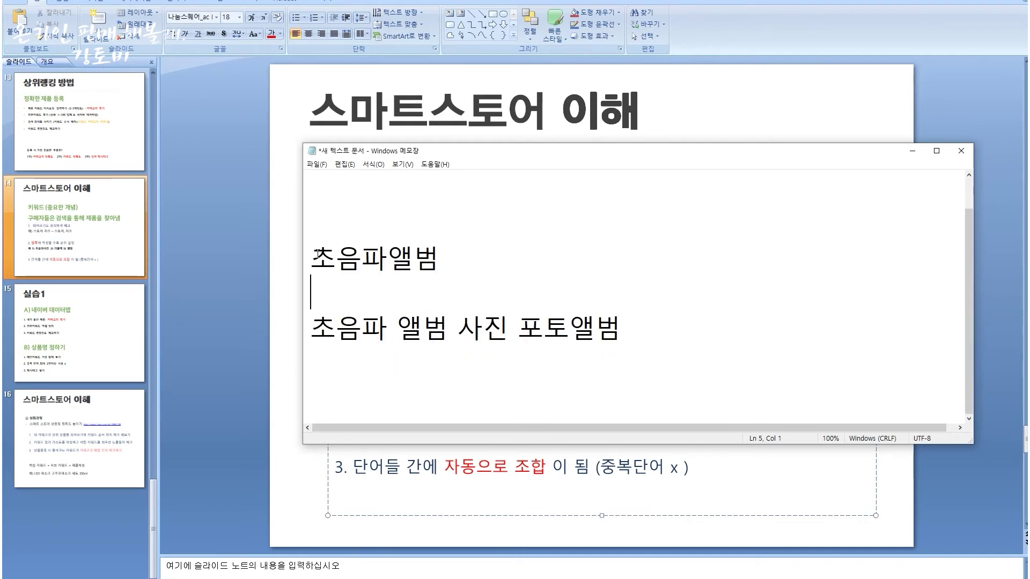
Step: Change the longer product name to "초음파앨범 사진 포토 앨범" and return to the PowerPoint slide
double_click(477, 270)
drag(323, 331, 446, 330)
drag(383, 324, 397, 326)
click(324, 326)
click(390, 333)
key(Delete)
drag(439, 328, 299, 316)
click(391, 329)
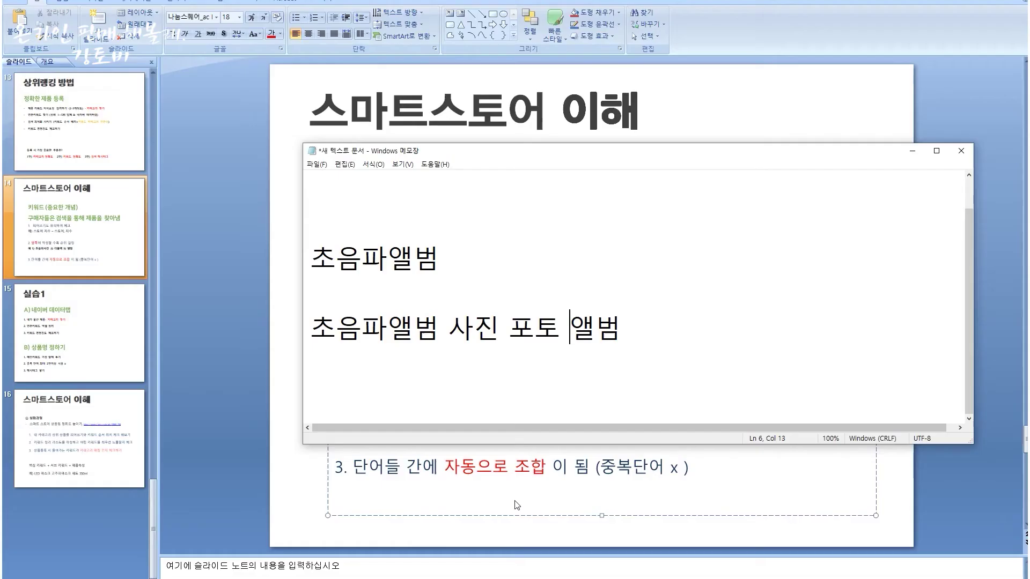
click(507, 537)
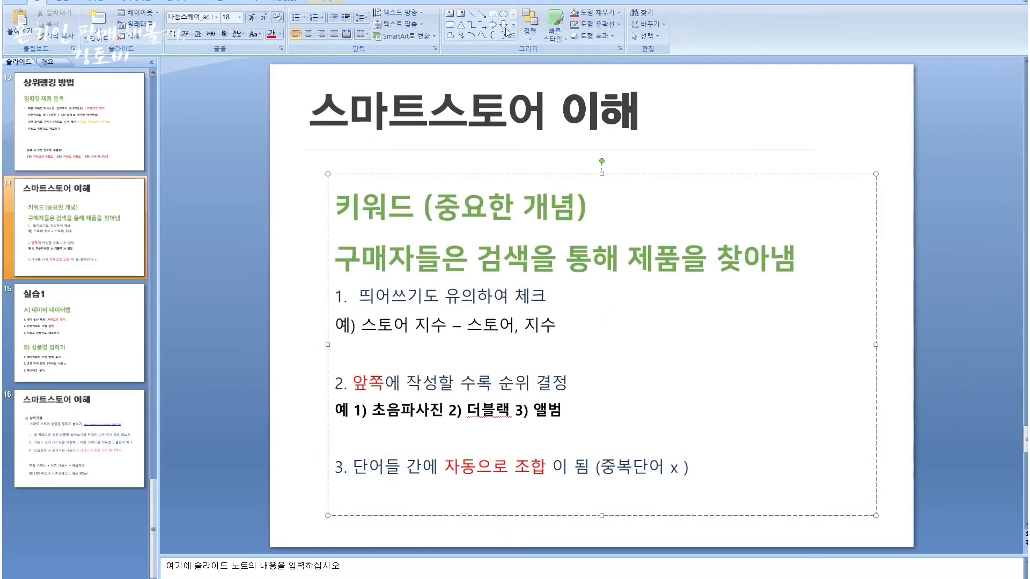
Step: Switch to the 키워드 분석 workbook and insert a blank row at row 16
click(303, 192)
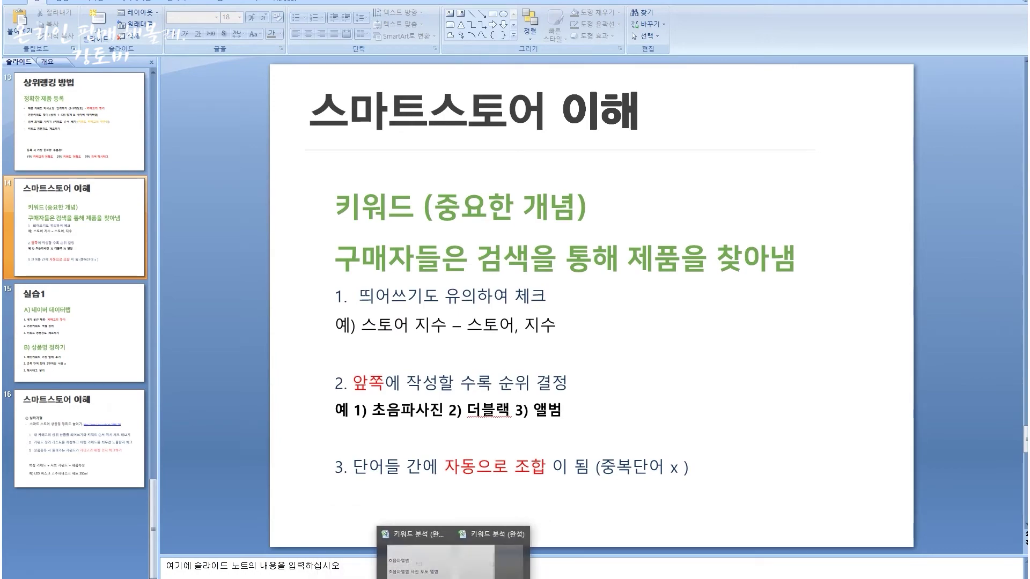
mouse_move(439, 578)
click(379, 555)
right_click(13, 498)
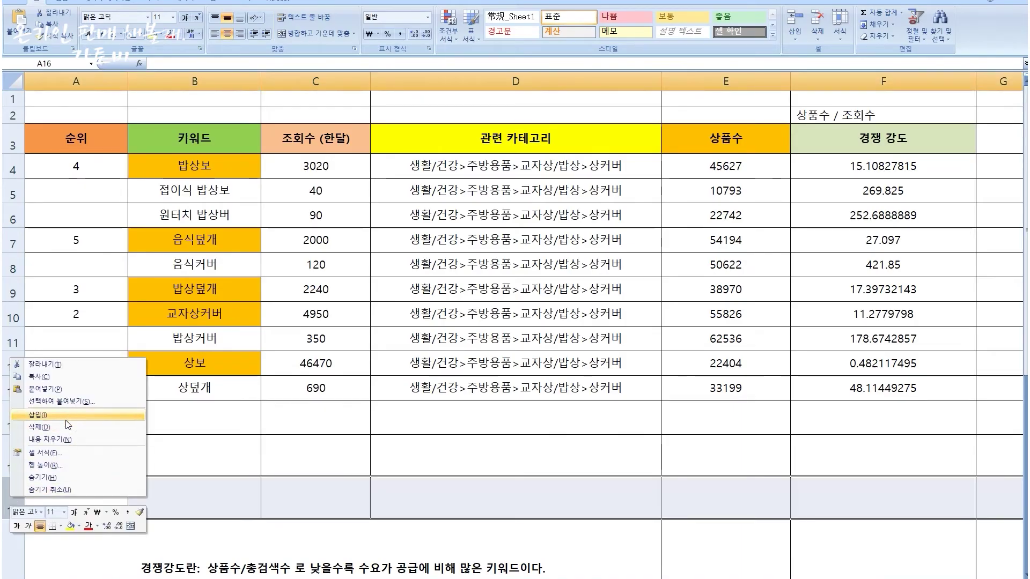
click(58, 426)
scroll(343, 418, down, 1)
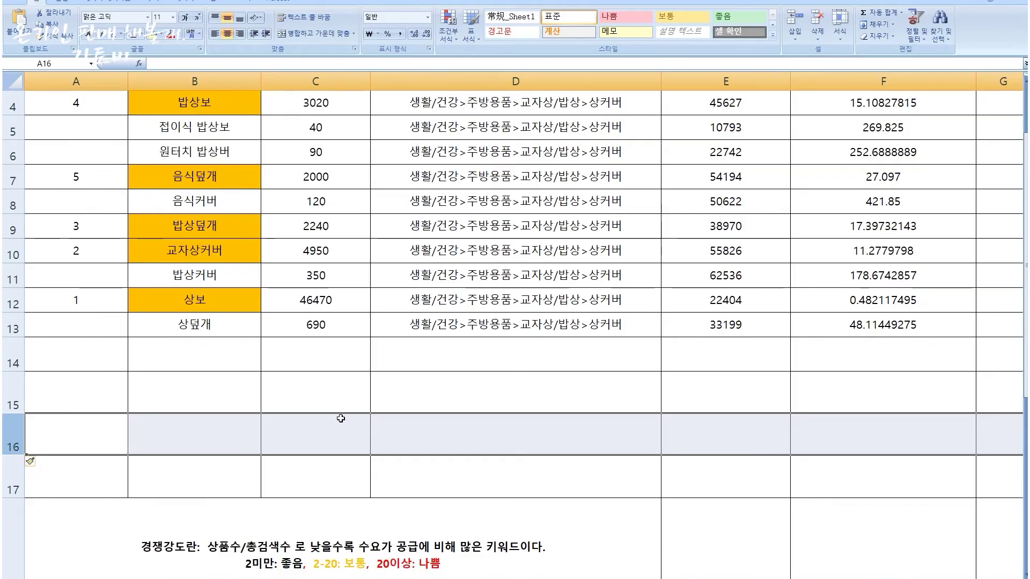
Step: Label C15 and C16 타판매자 and copy the product name "바이런 접이식 밥상보 원터치 음식 덮개 레이스 커버" from the Naver 밥상보 results into D15
key(alt+Tab)
scroll(320, 126, down, 7)
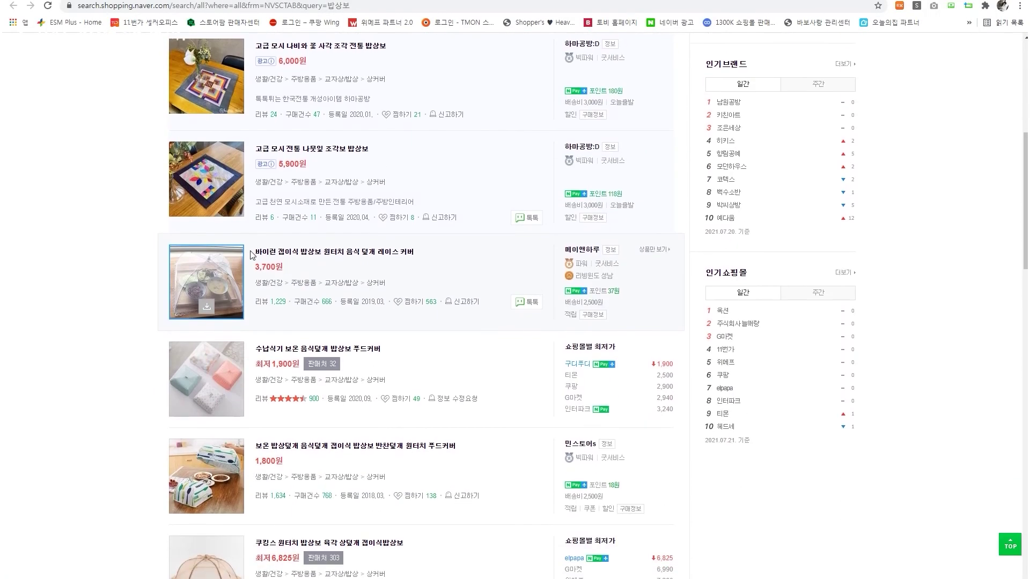
scroll(275, 202, up, 3)
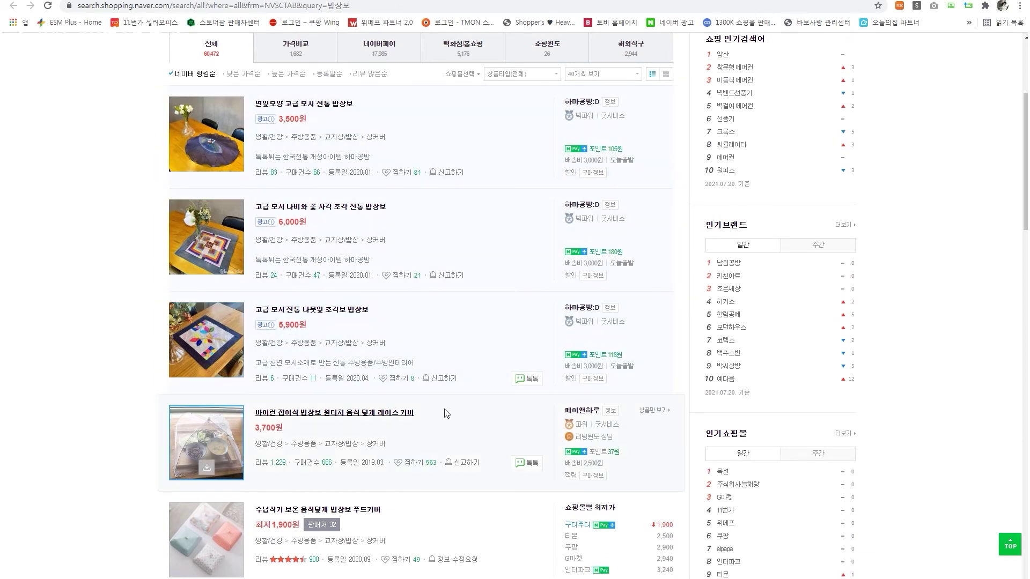
scroll(215, 375, down, 1)
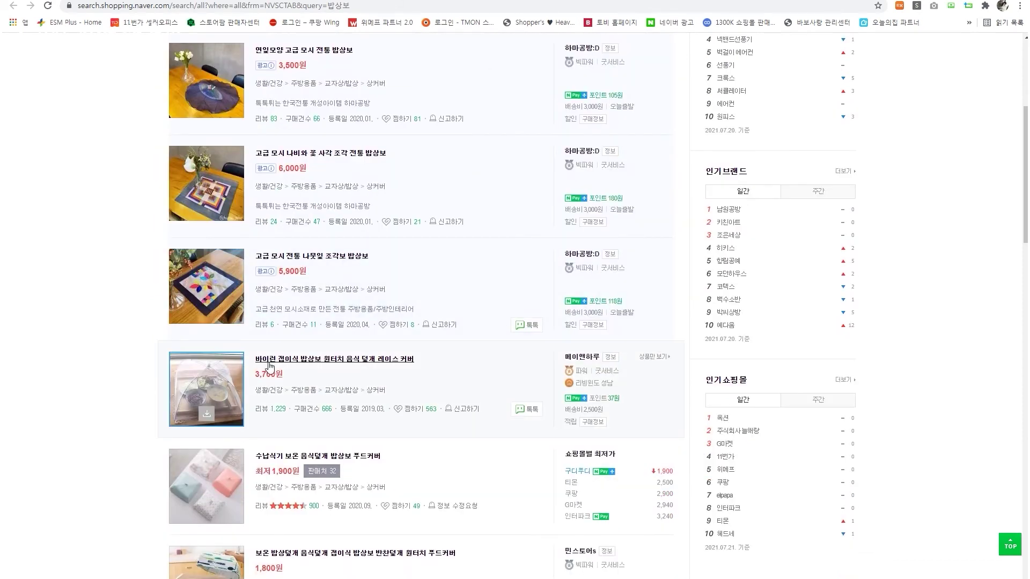
scroll(252, 329, down, 1)
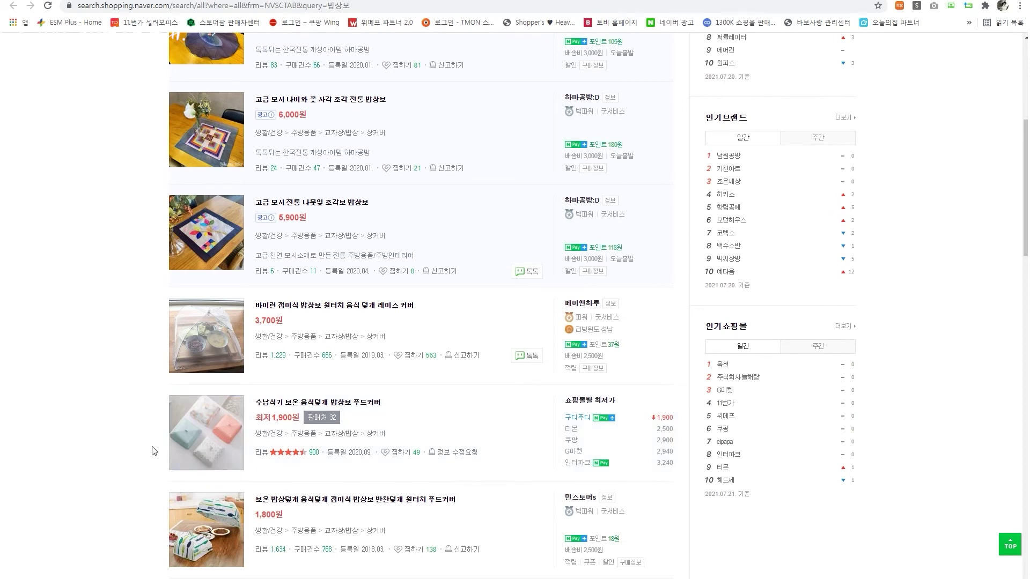
scroll(148, 439, down, 1)
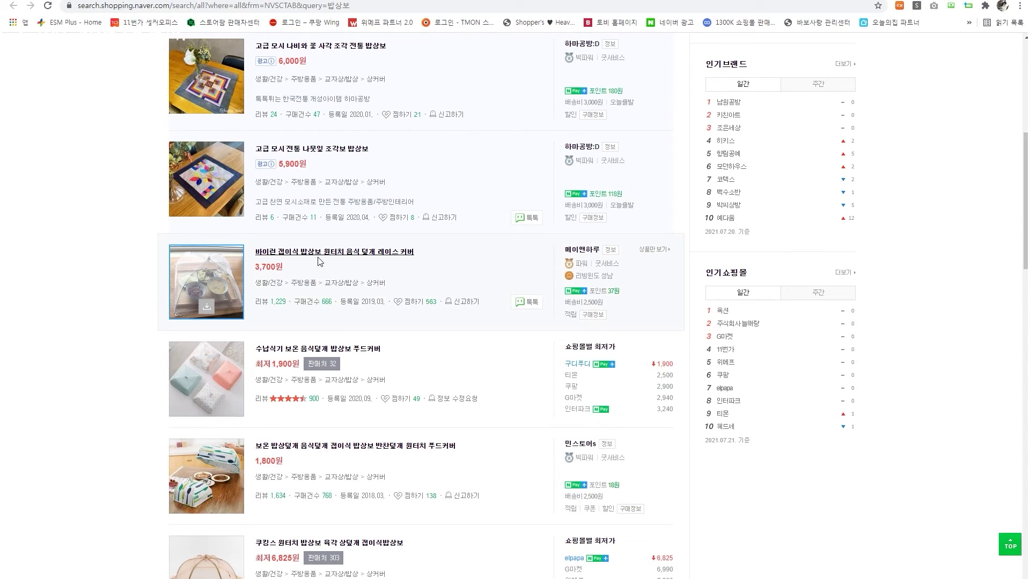
drag(250, 254, 424, 252)
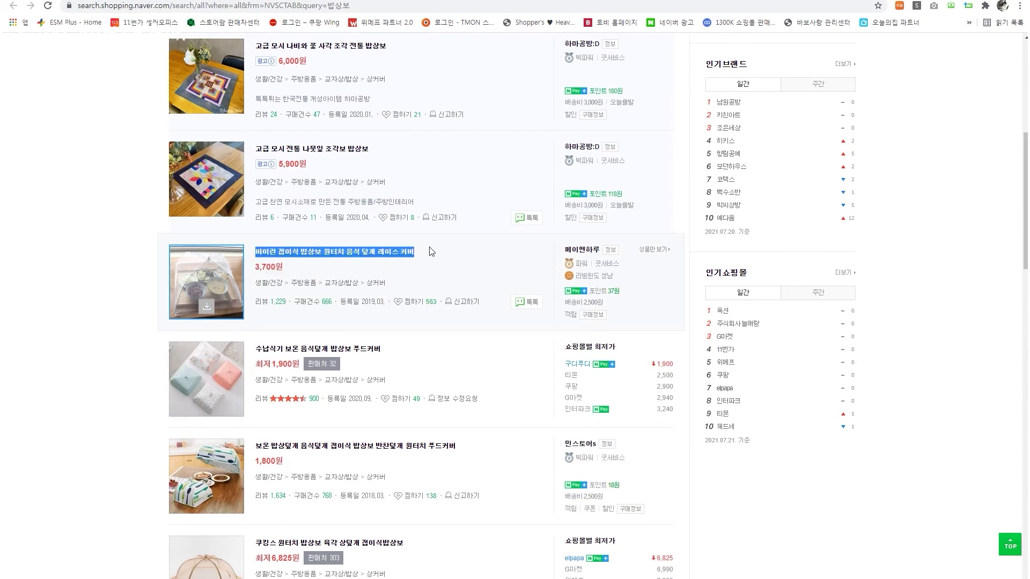
key(ctrl+c)
key(alt+Tab)
double_click(450, 402)
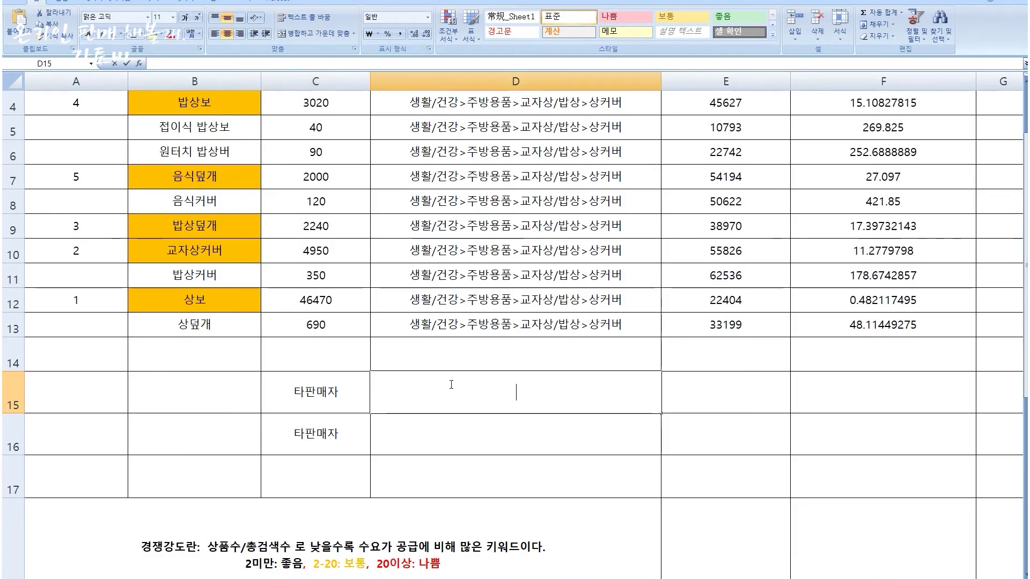
key(ctrl+v)
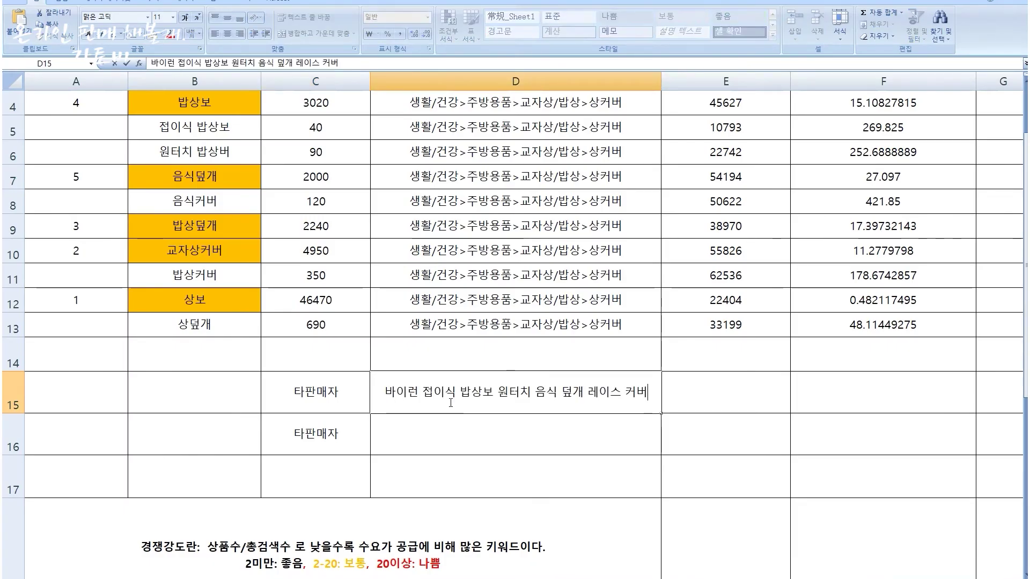
click(665, 81)
Step: Copy the product name "보온 밥상덮개 음식덮개 접이식 밥상보 반찬덮개 원터치 푸드커버" from the Naver results into D16 and widen column D
key(alt+Tab)
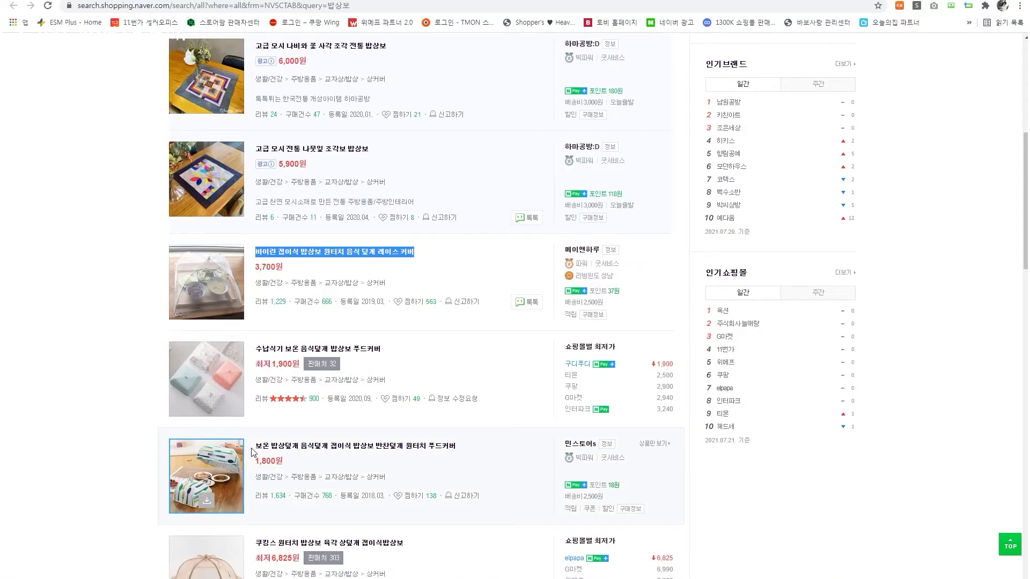
click(253, 452)
drag(252, 451, 436, 455)
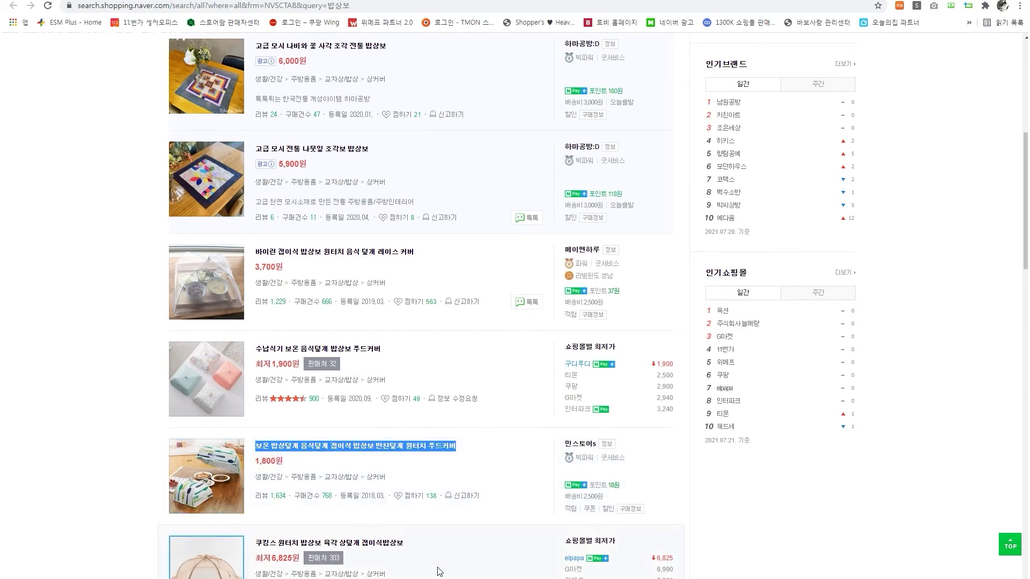
key(alt+Tab)
click(452, 429)
key(ctrl+v)
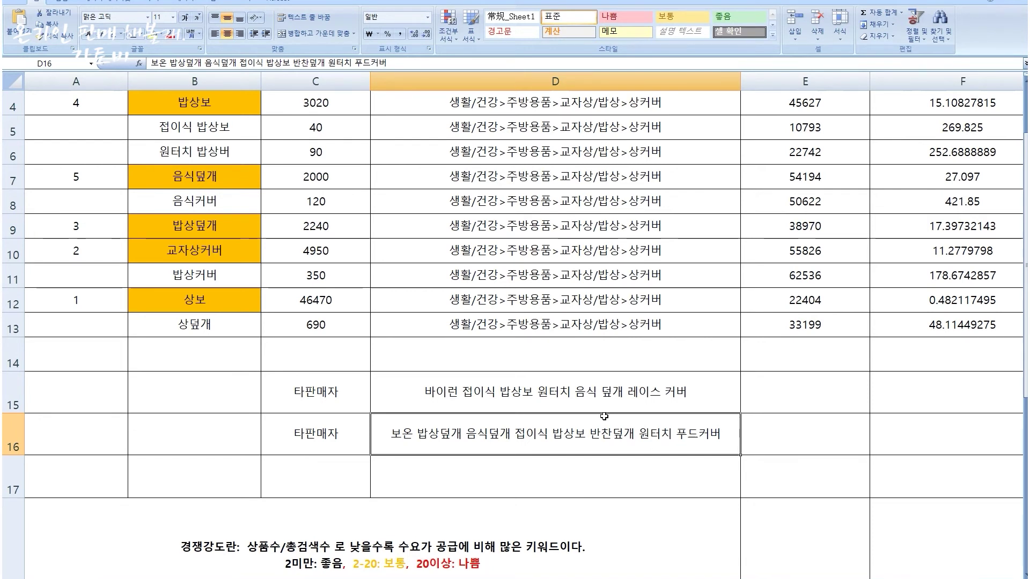
Step: Enter the label 상품명 in cell C17 and centre it
key(Down)
key(Left)
text(ㄴ)
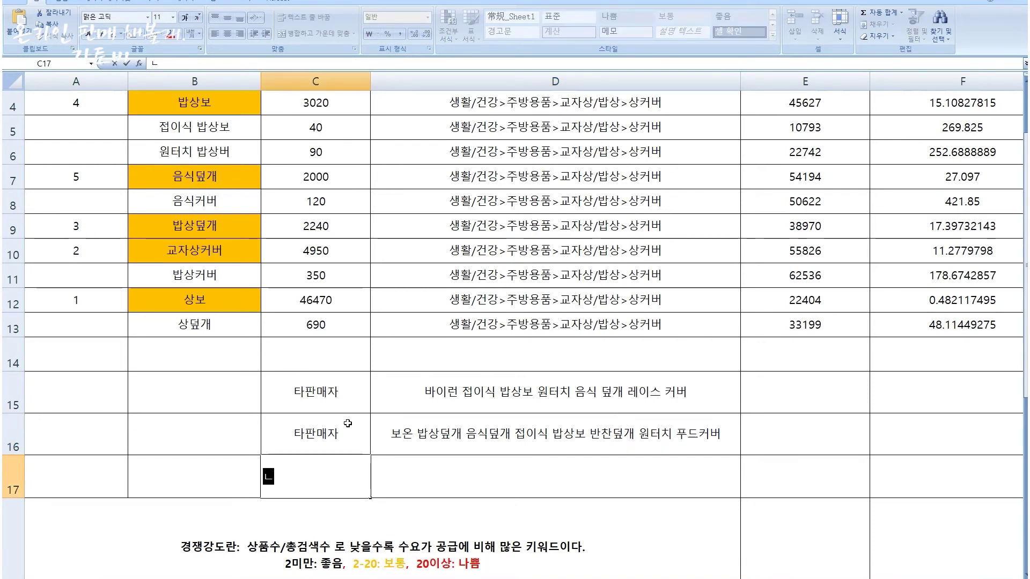
text(상품명)
scroll(345, 421, down, 1)
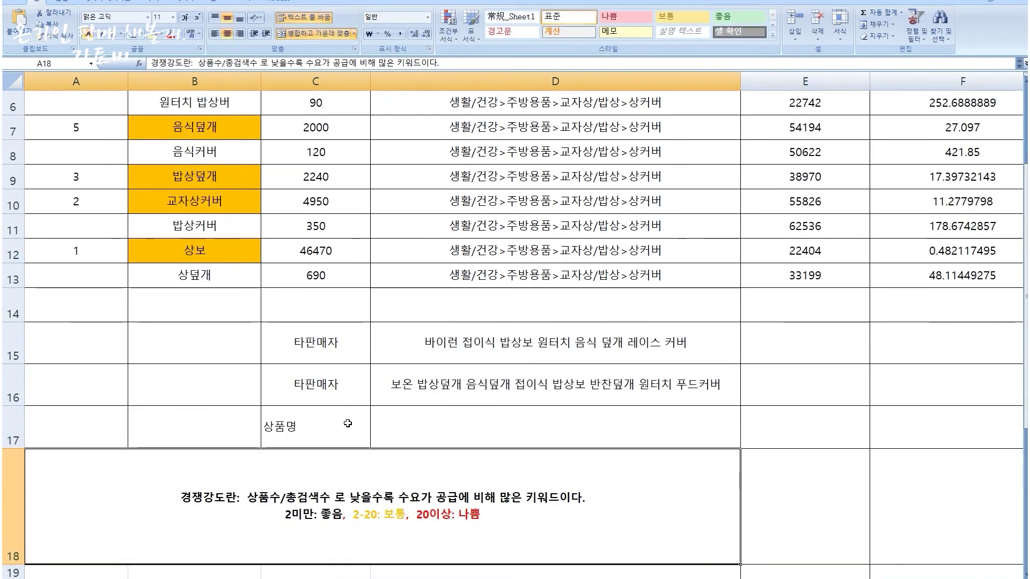
key(shift+Right)
click(493, 427)
double_click(490, 428)
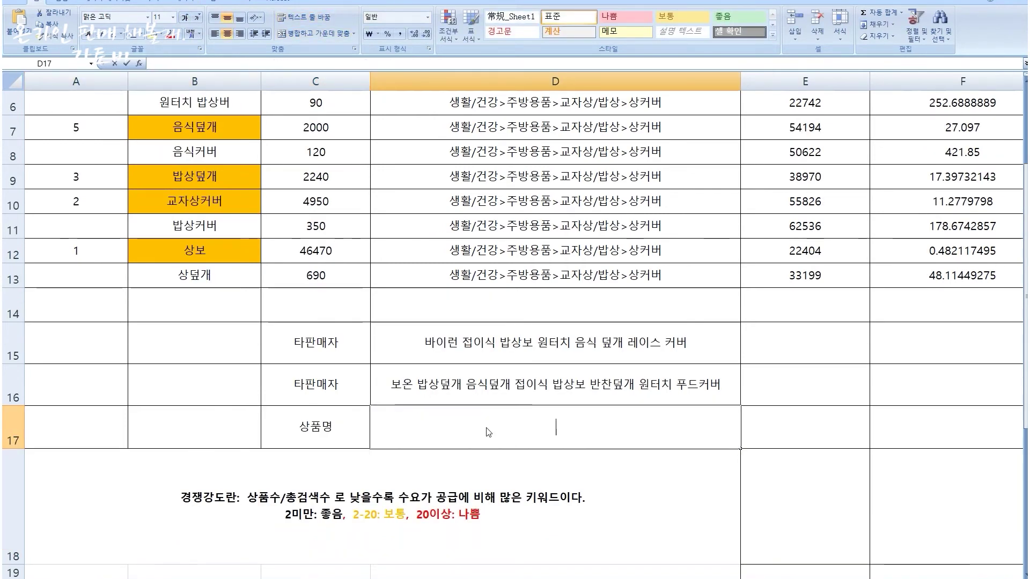
scroll(558, 339, up, 1)
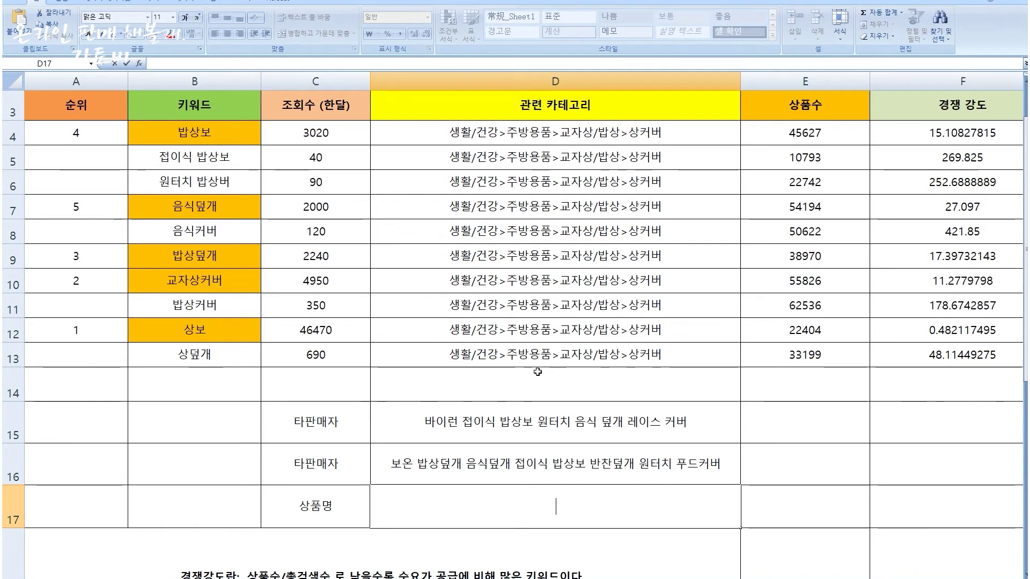
click(537, 372)
Step: Switch to Notepad and replace its text with "중복되는 단어 x" and, on the following line, "하지만 2번까지 가능하다."
key(alt+Tab)
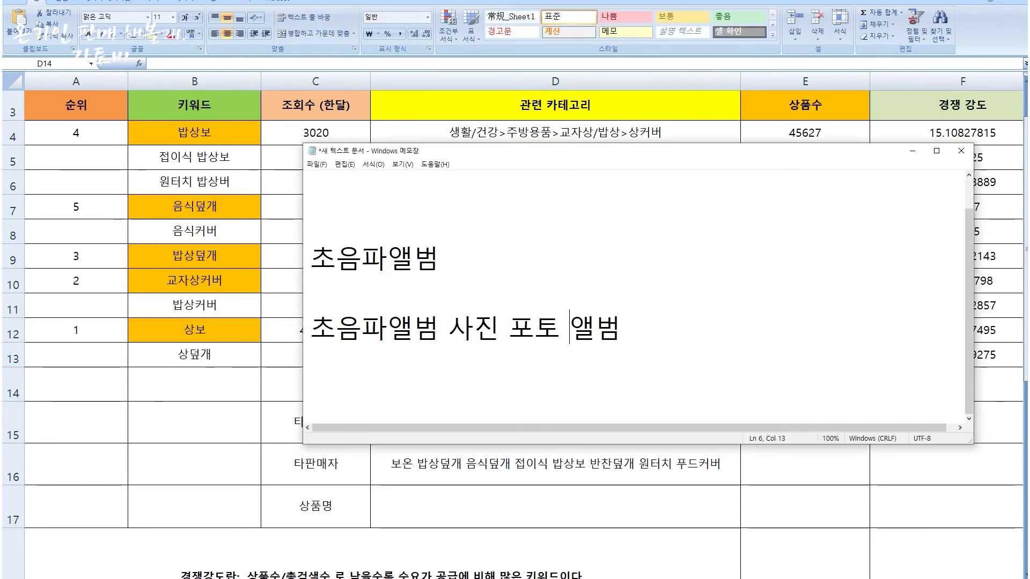
key(ctrl+a)
text(중복되는 )
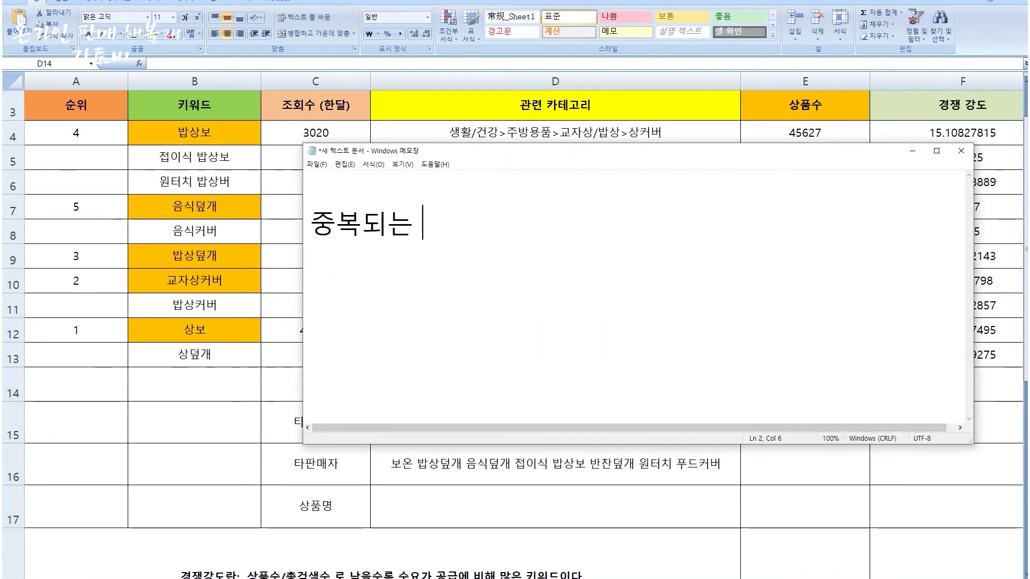
text(단ㅇ어 x)
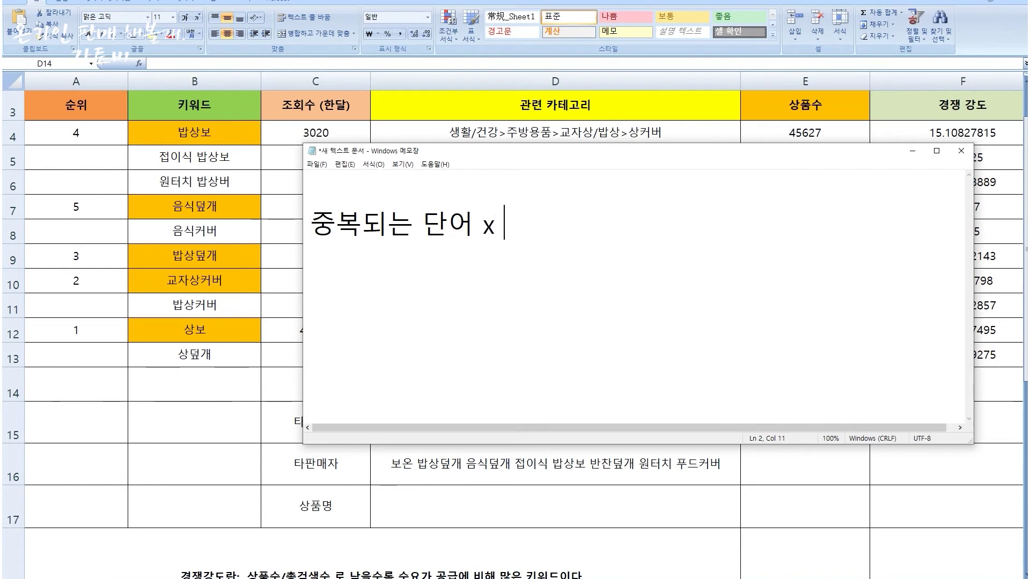
text(하지만 2번)
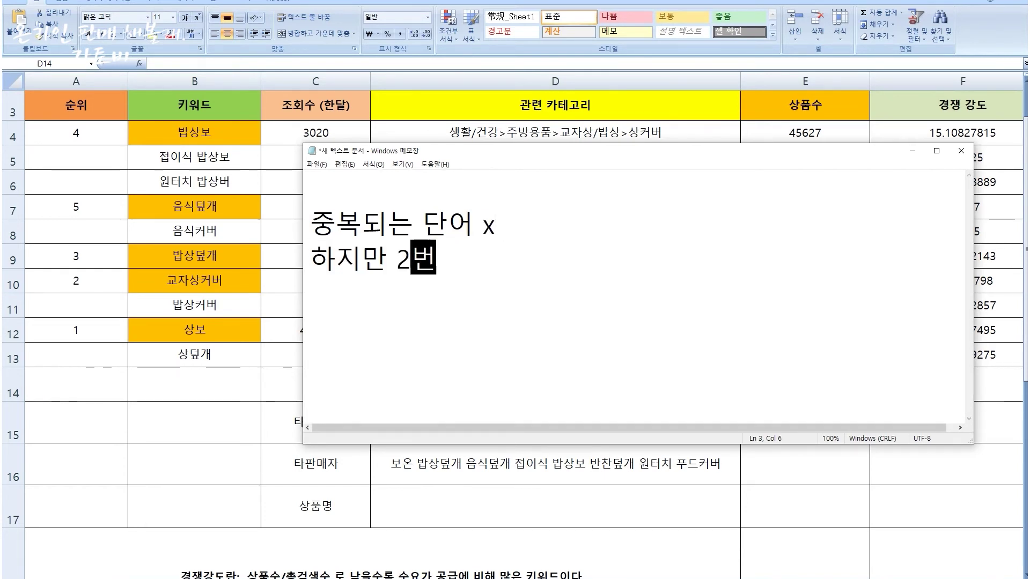
text(깠지 가능하다.)
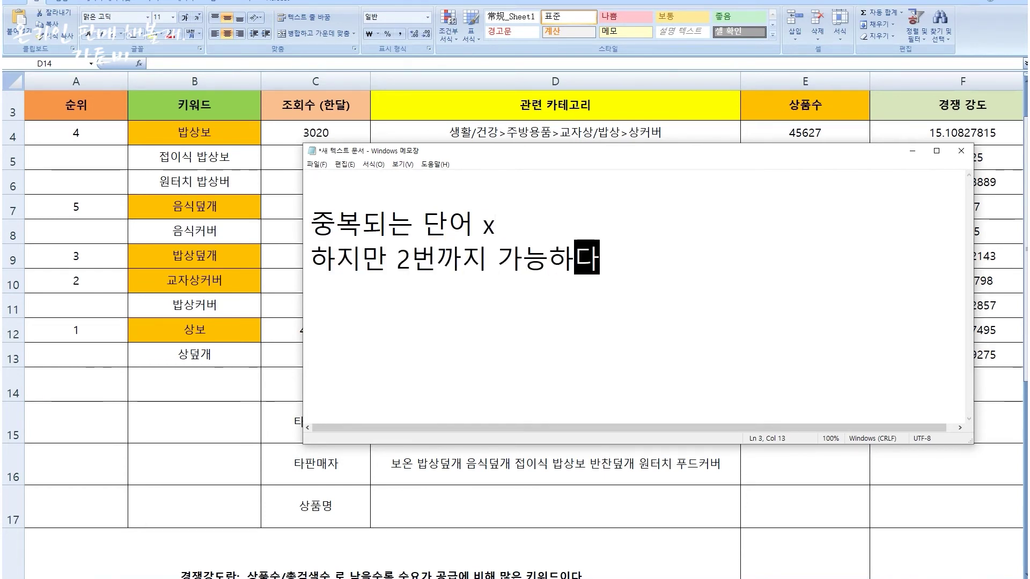
Step: Return to the workbook, relabel the sellers 타판매자 1 and 타판매자 2, and remove 바이런 from the product name in D15
key(alt+Tab)
double_click(348, 423)
double_click(500, 439)
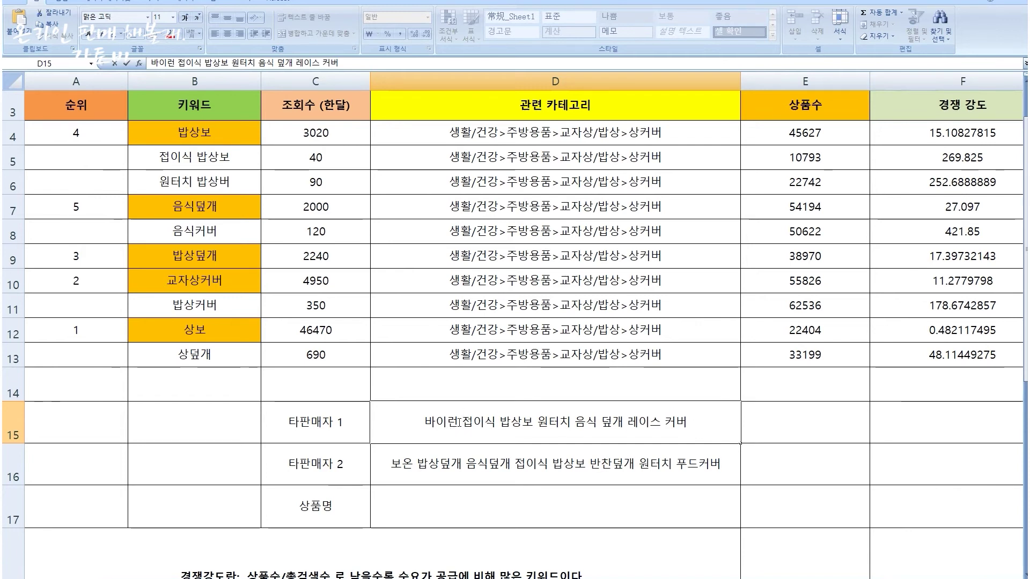
drag(459, 422, 372, 422)
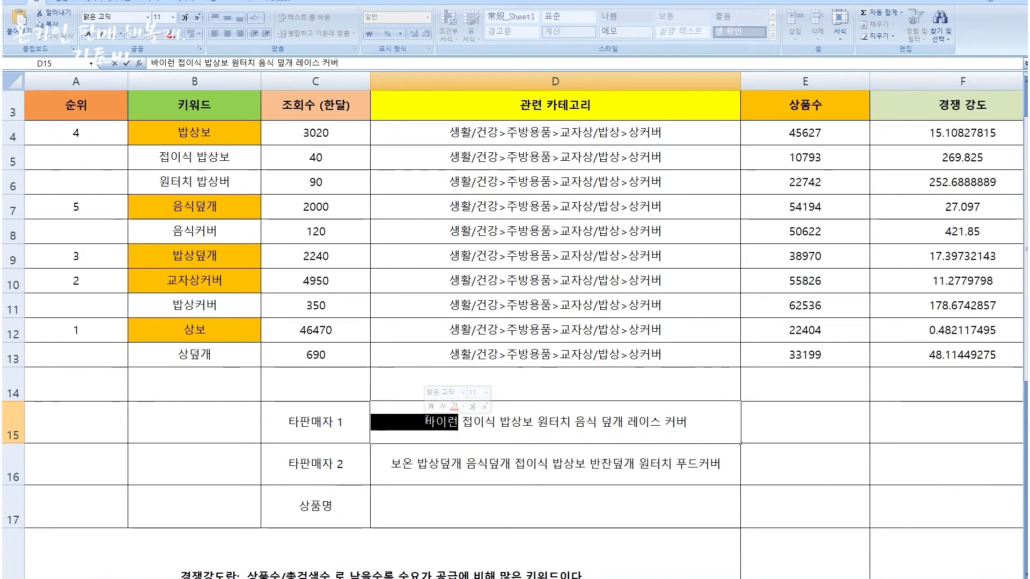
key(BackSpace)
key(Return)
key(Return)
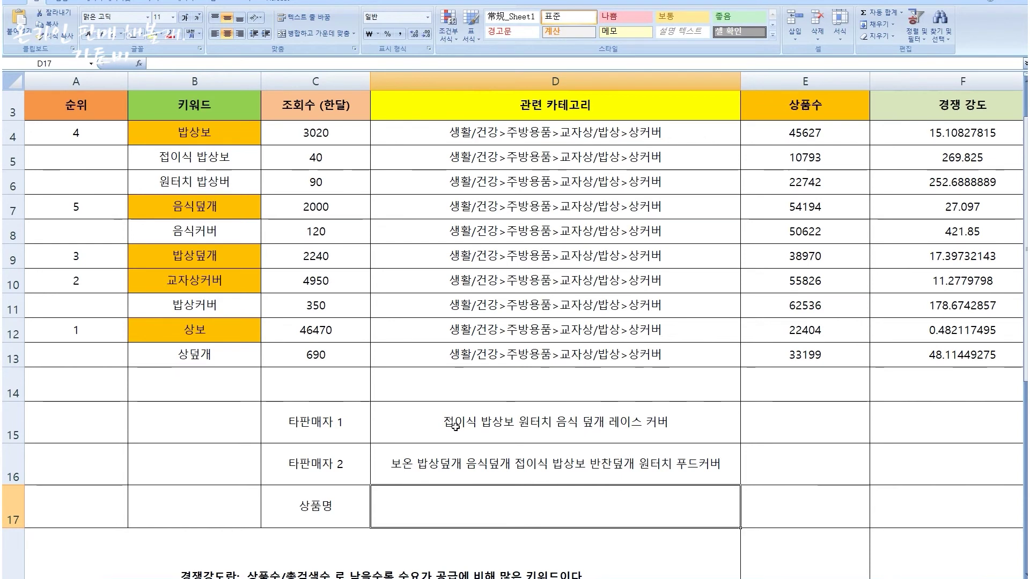
Step: Examine the words in 타판매자 1's product name and the 조회수, 상품수 and 경쟁 강도 of the keyword 접이식 밥상보
double_click(647, 423)
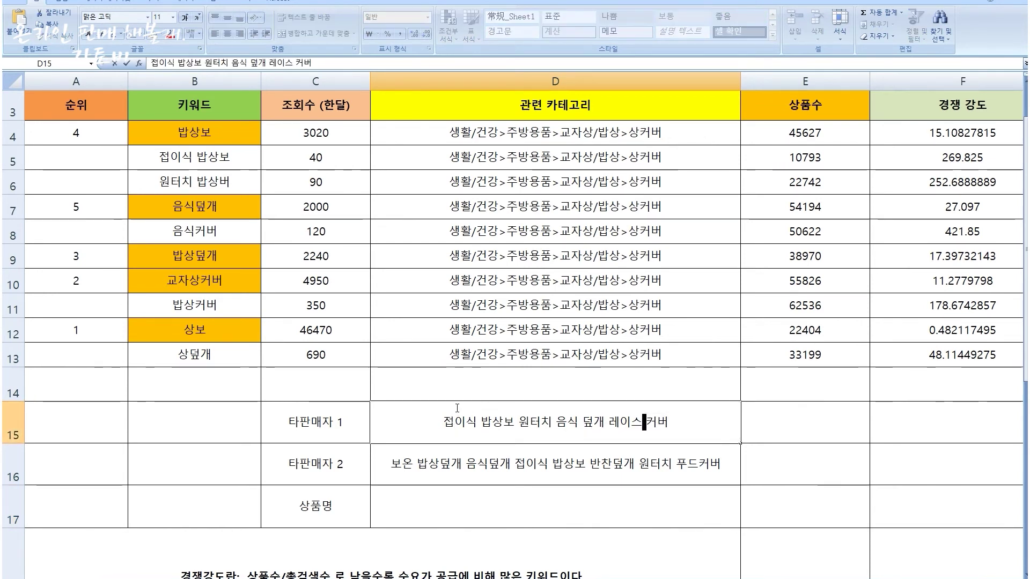
click(673, 429)
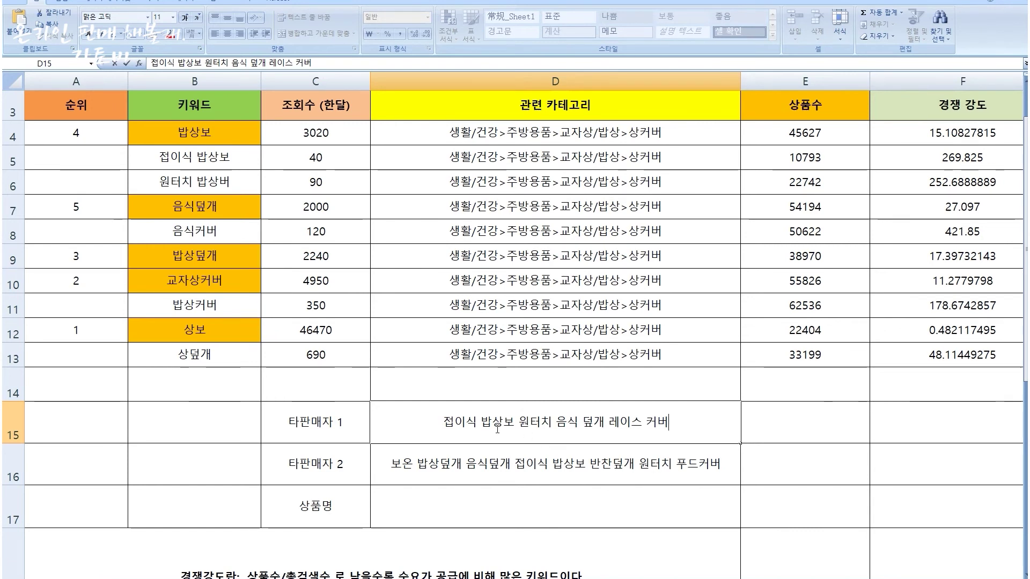
drag(484, 421, 502, 421)
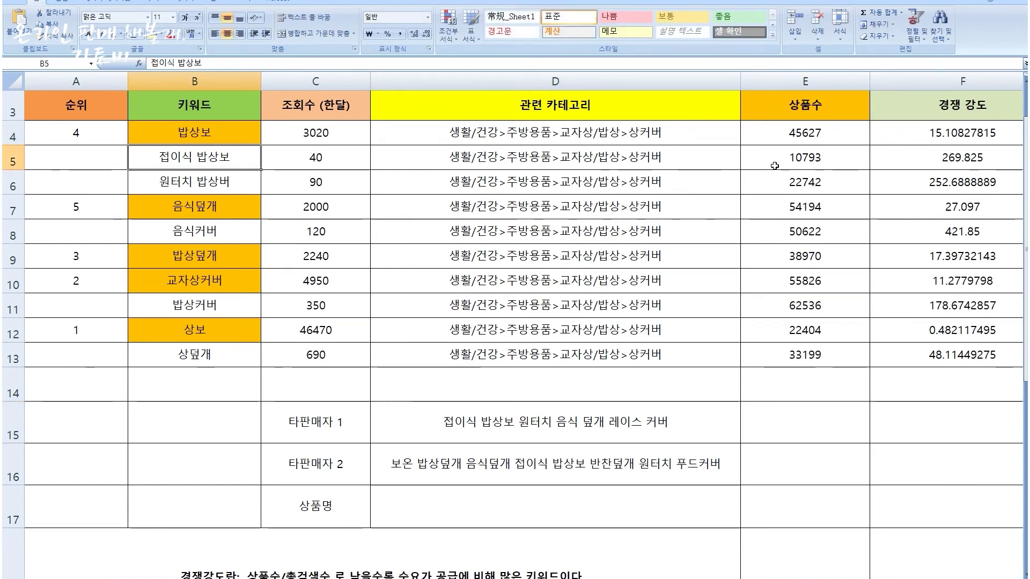
click(330, 159)
click(846, 160)
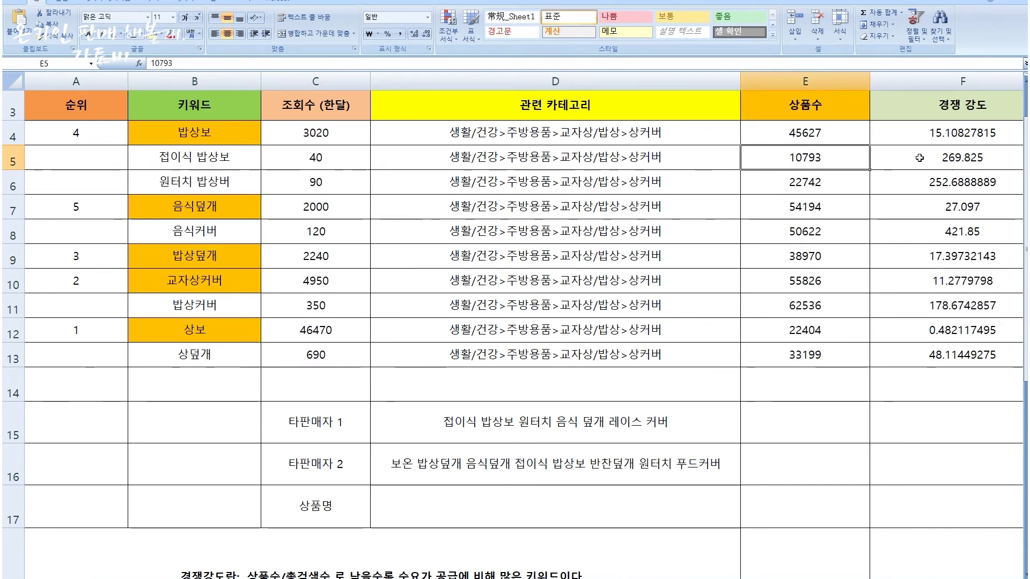
key(Right)
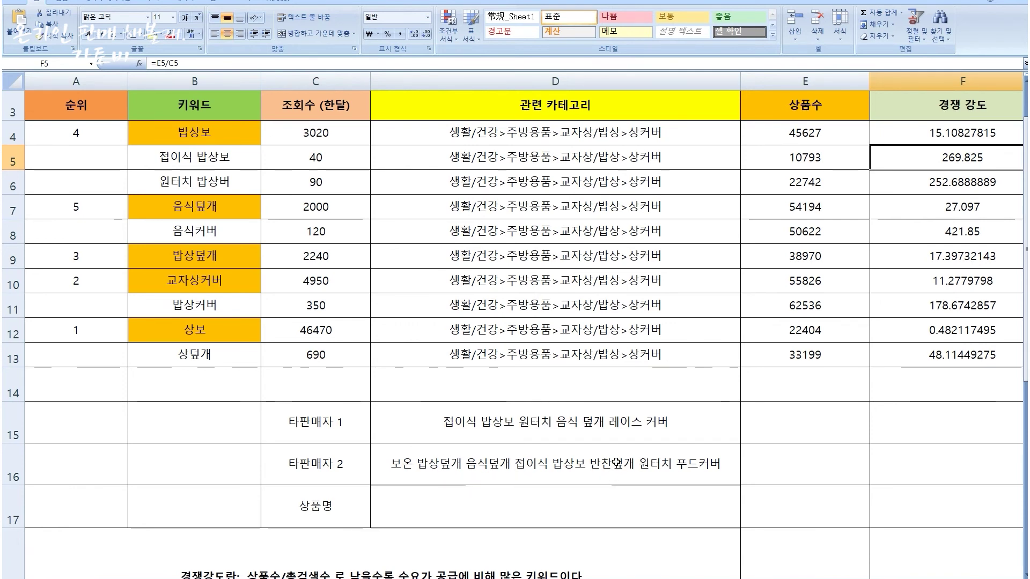
Step: Examine the repeated use of 덮개 in 타판매자 2's product name
double_click(443, 467)
click(499, 465)
click(625, 464)
drag(639, 465, 612, 465)
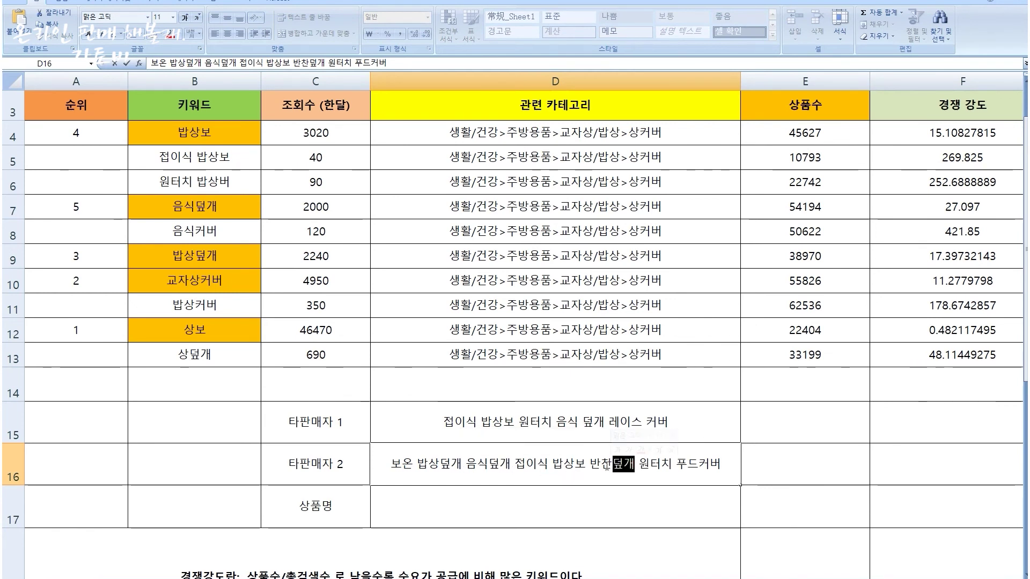
Step: Enter the product name "상보 교자상커버 밥상덮개 밥상보 음식덮개" in D17
double_click(507, 507)
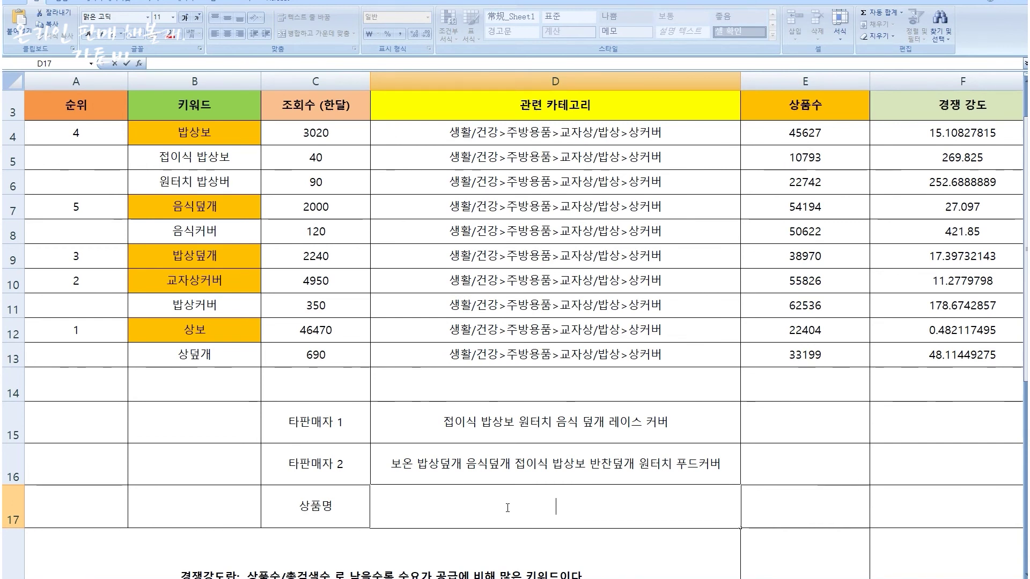
text(상보)
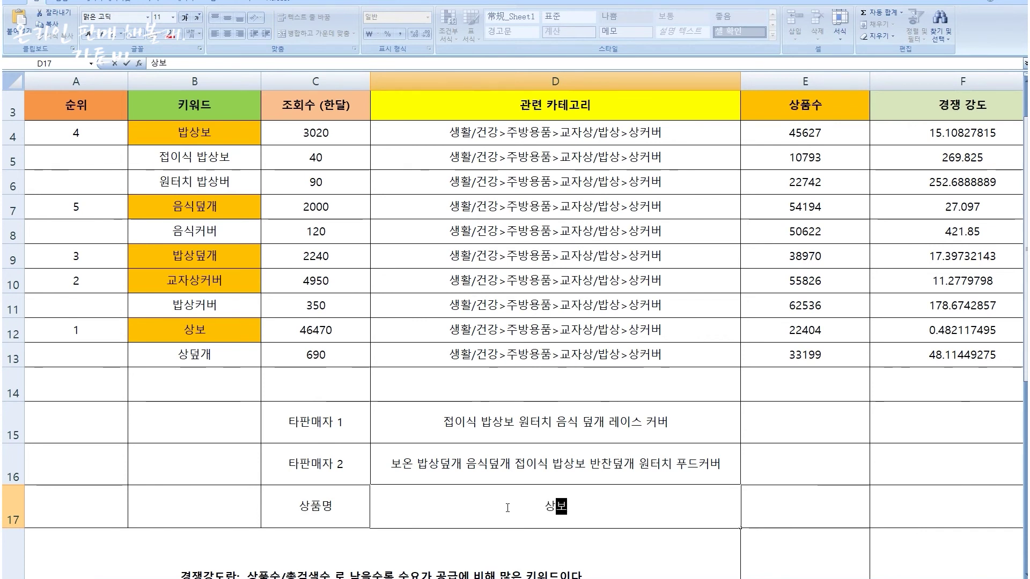
text( 교자상)
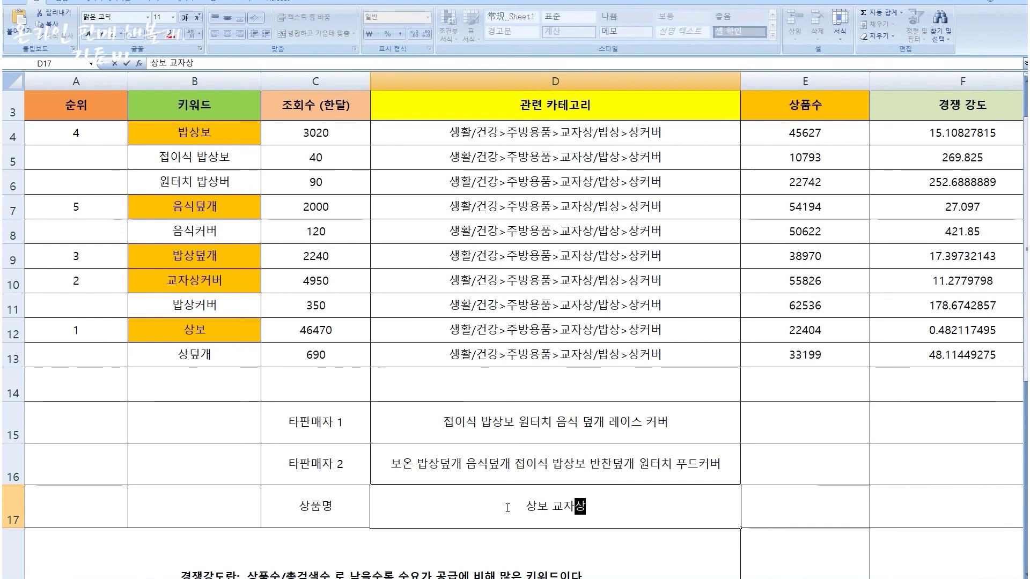
text(커버 ㅂ밥상덮개 )
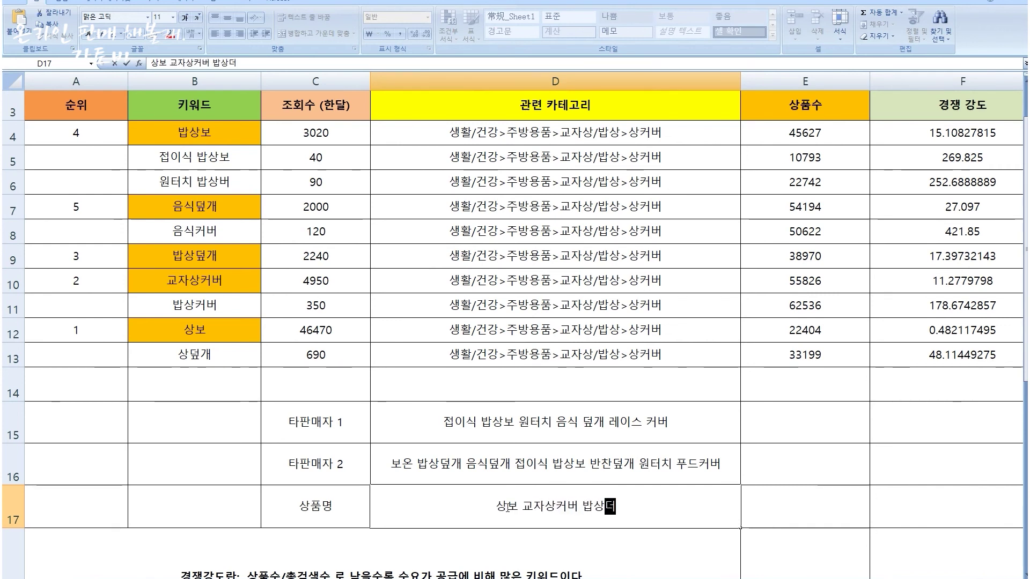
text(밥상보 으)
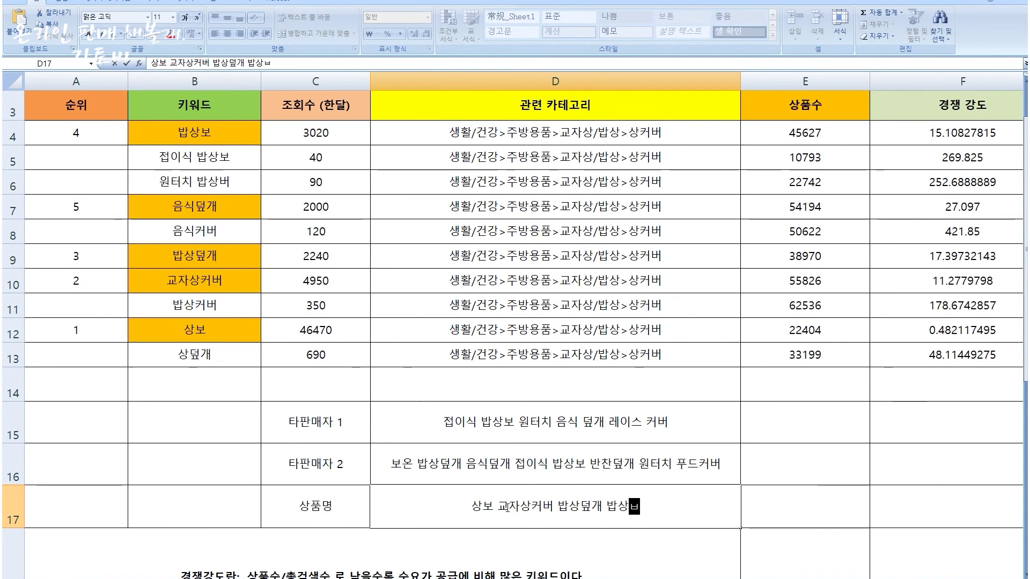
text(음식덮개)
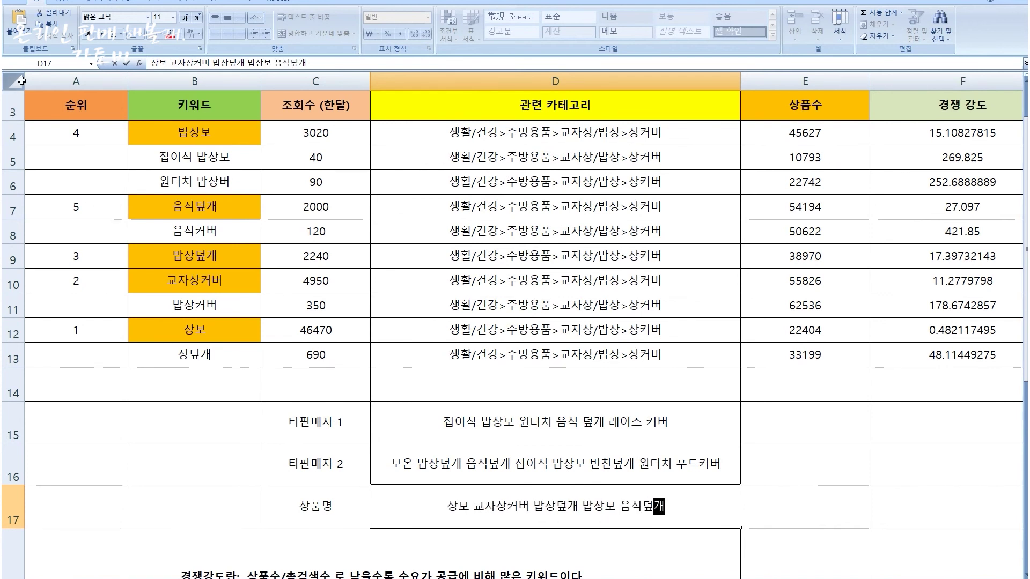
key(Return)
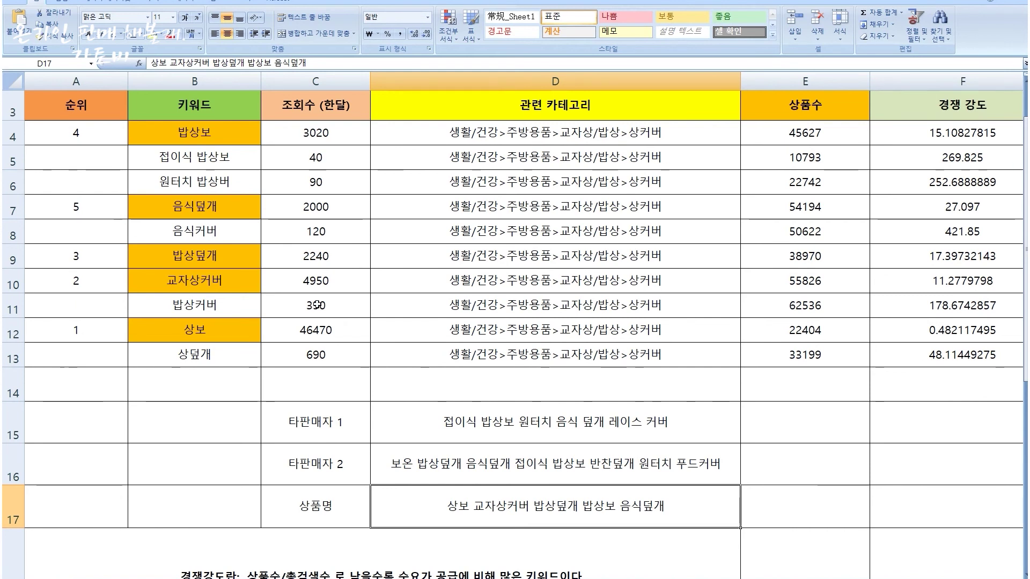
Step: Append "접이식 원터치" to the end of the product name in D17
double_click(550, 507)
drag(556, 507, 579, 507)
click(680, 506)
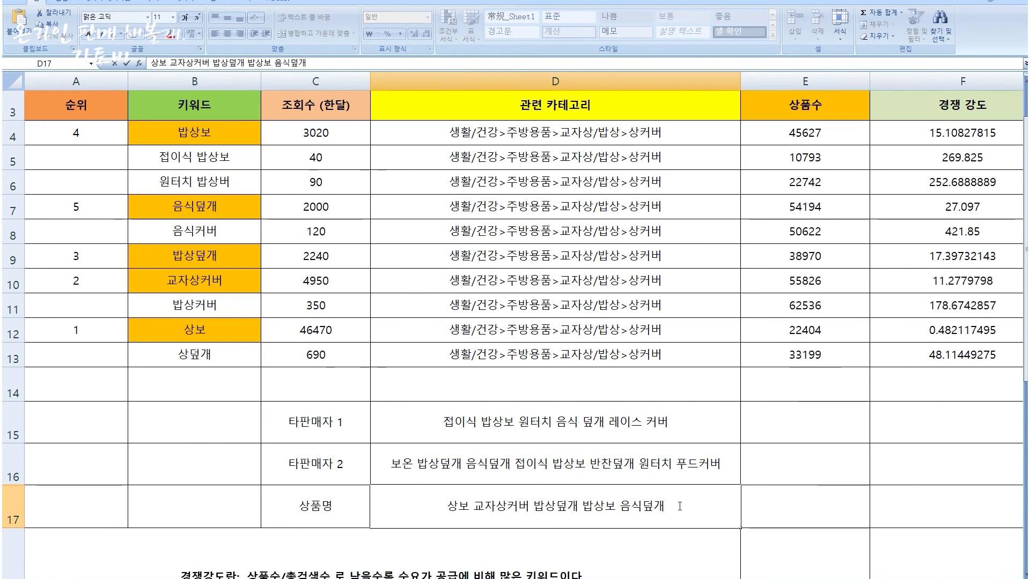
text(접이식 원터치)
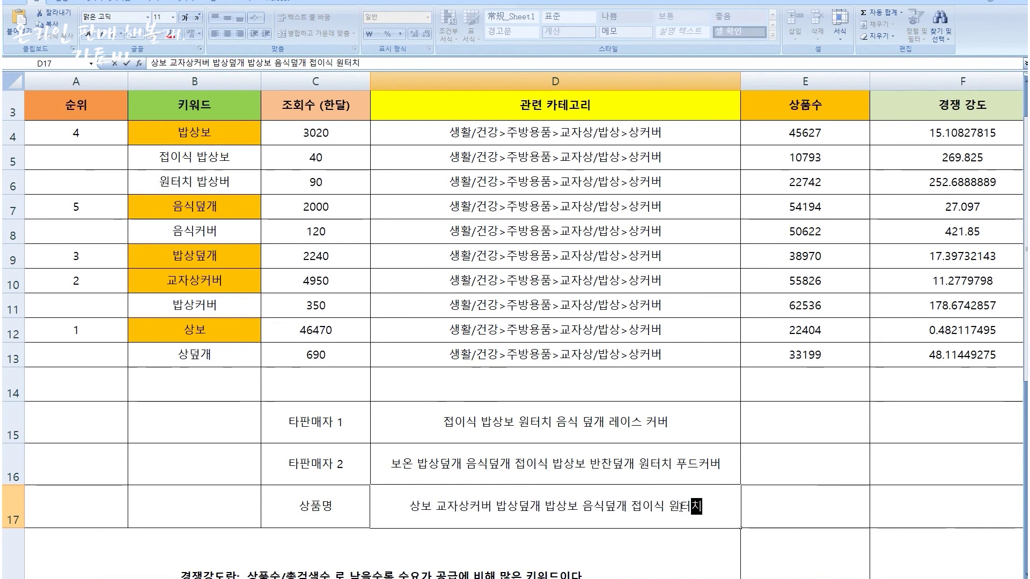
Step: Split 음식덮개 into "음식 덮개" with a space in the D17 product name
key(Left)
key(Left)
key(Left)
key(Left)
key(Left)
key(Left)
key(Left)
key(Left)
key(Left)
drag(499, 499, 540, 505)
click(606, 506)
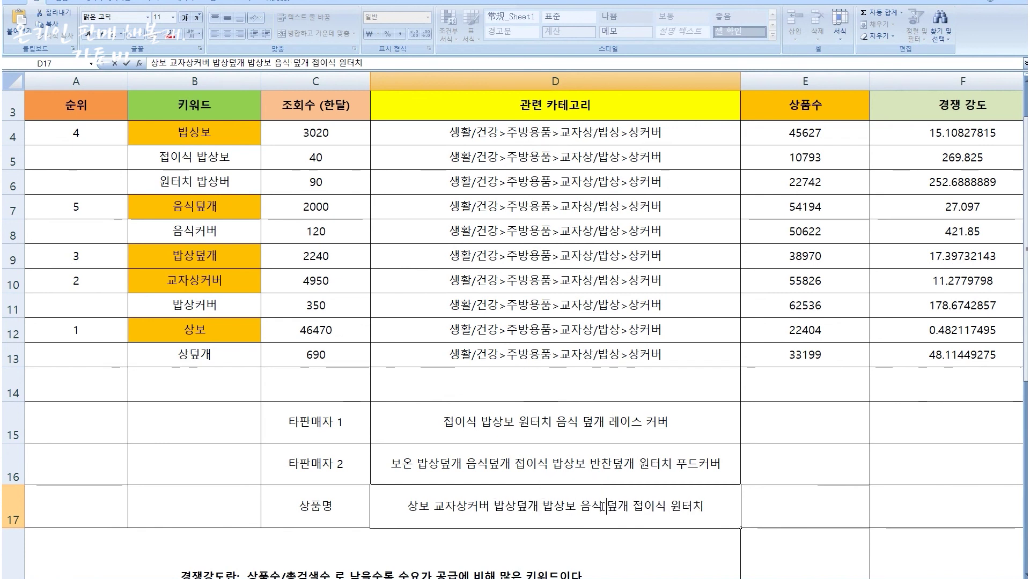